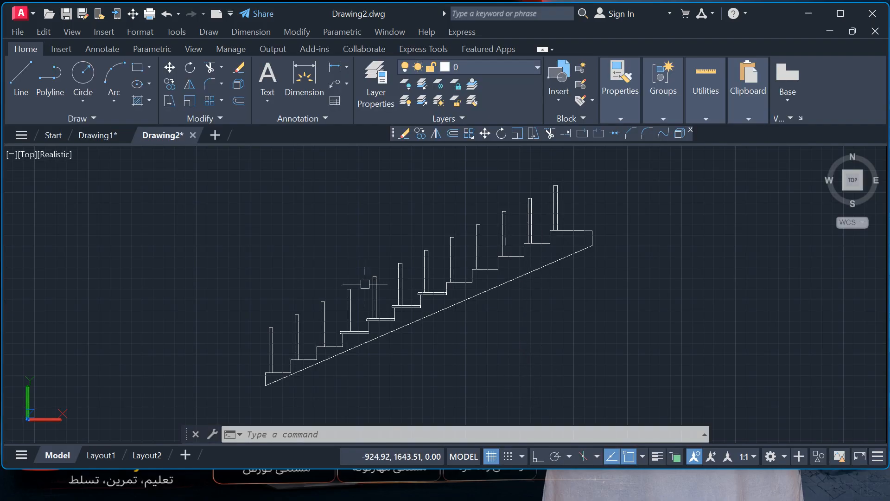
pyautogui.scroll(-2, 474, 277)
pyautogui.moveTo(475, 280); pyautogui.dragTo(365, 283, button='middle')
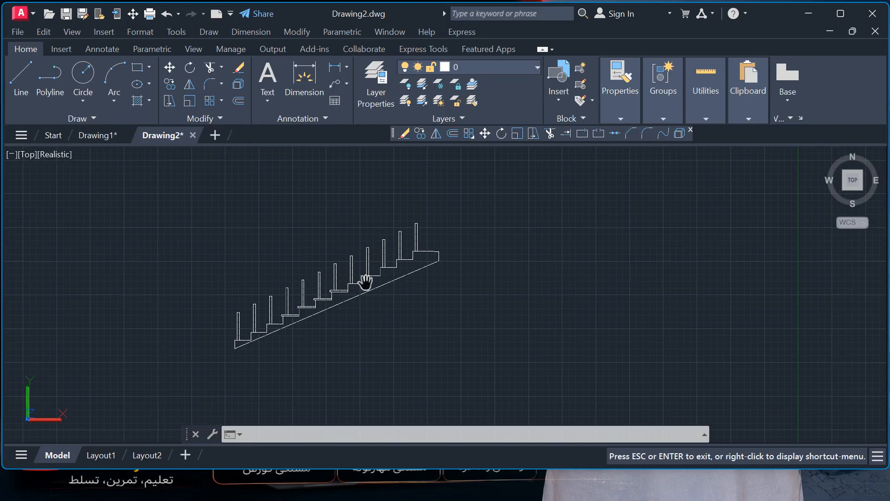
pyautogui.scroll(2, 321, 290)
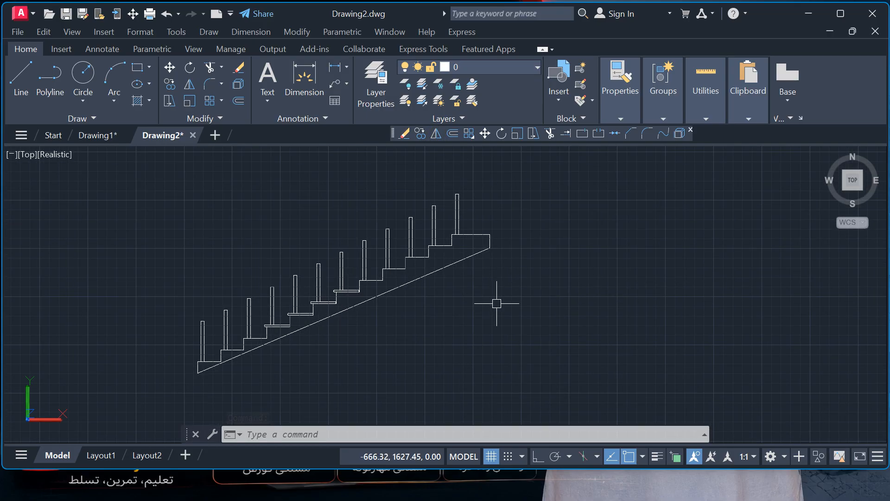
pyautogui.scroll(1, 499, 308)
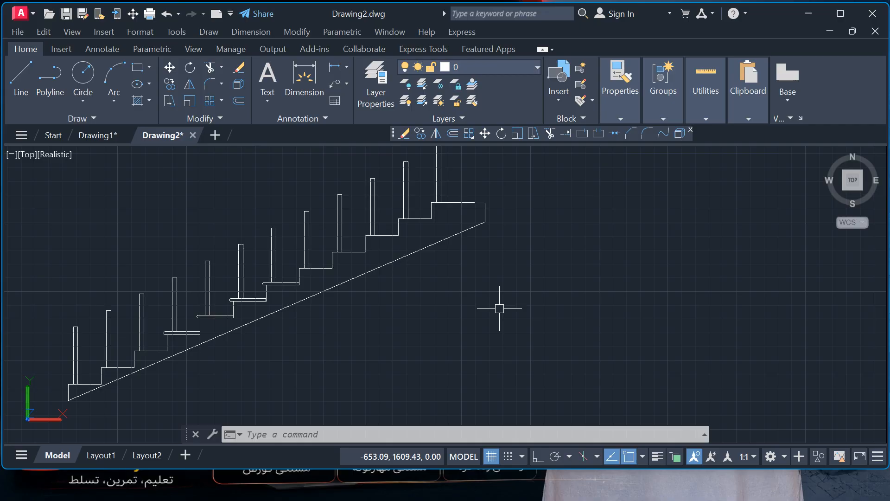
pyautogui.scroll(-5, 499, 306)
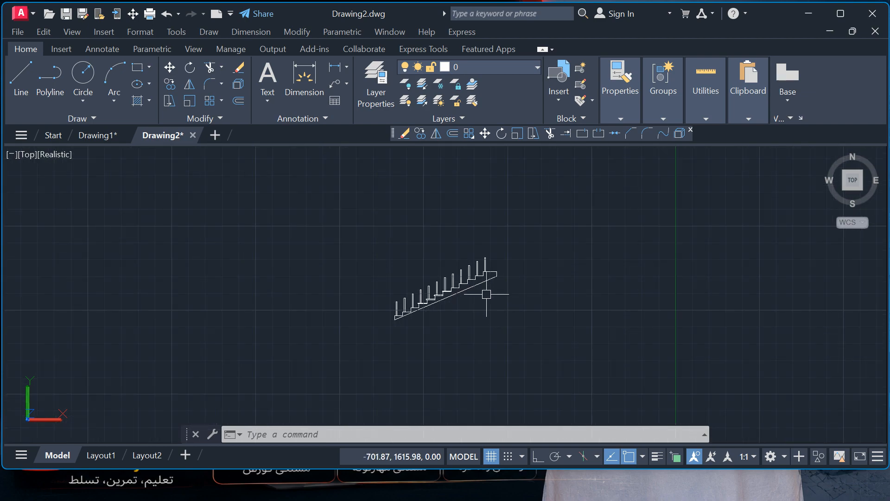
pyautogui.write('MI')
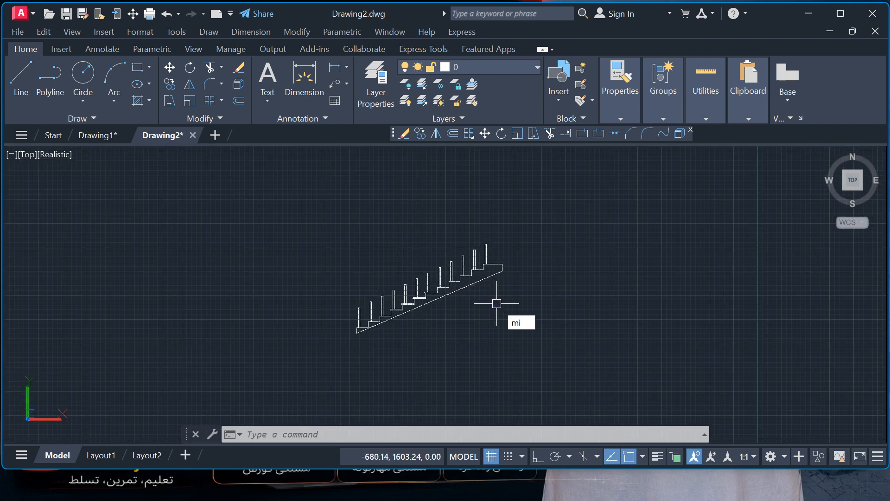
pyautogui.press('Escape')
pyautogui.write('mi')
pyautogui.press('Return')
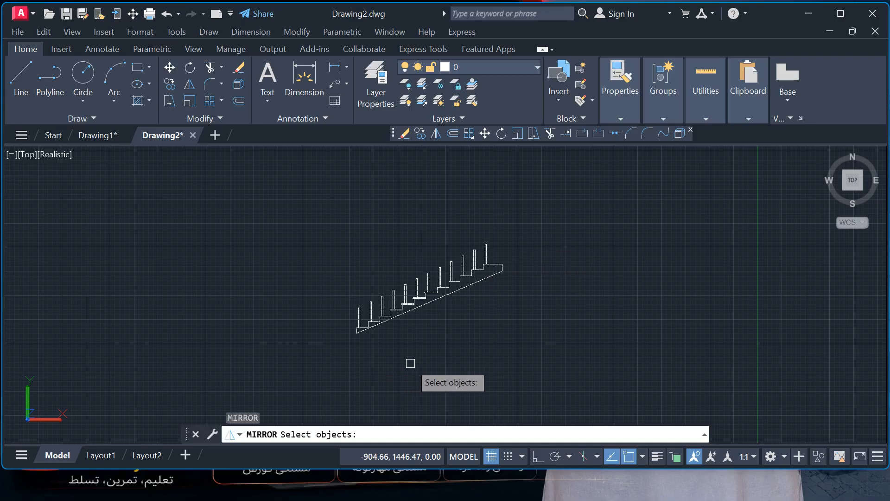
pyautogui.press('Escape')
pyautogui.press('Escape')
pyautogui.press('Escape')
pyautogui.press('Escape')
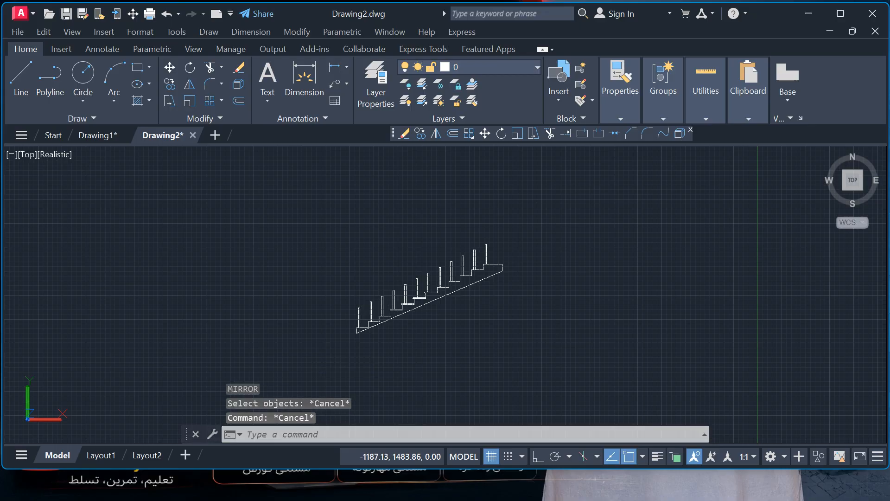
# Draw a 150-unit horizontal line with Ortho on, extending outward from the upper corner at the top end of the stair flight
pyautogui.write('l')
pyautogui.press('Return')
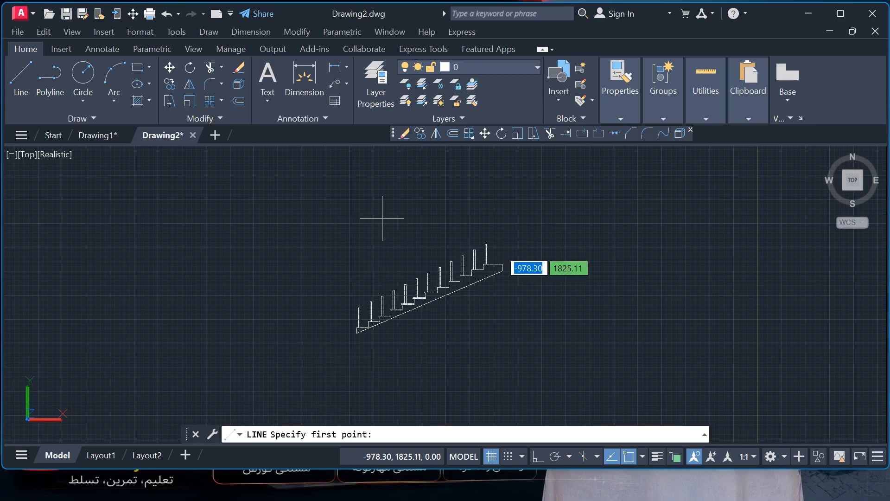
pyautogui.scroll(3, 465, 282)
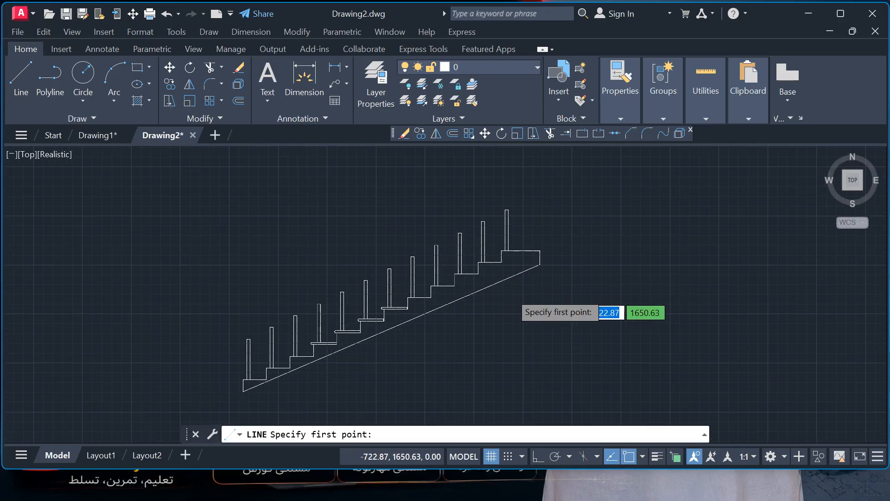
pyautogui.click(539, 251)
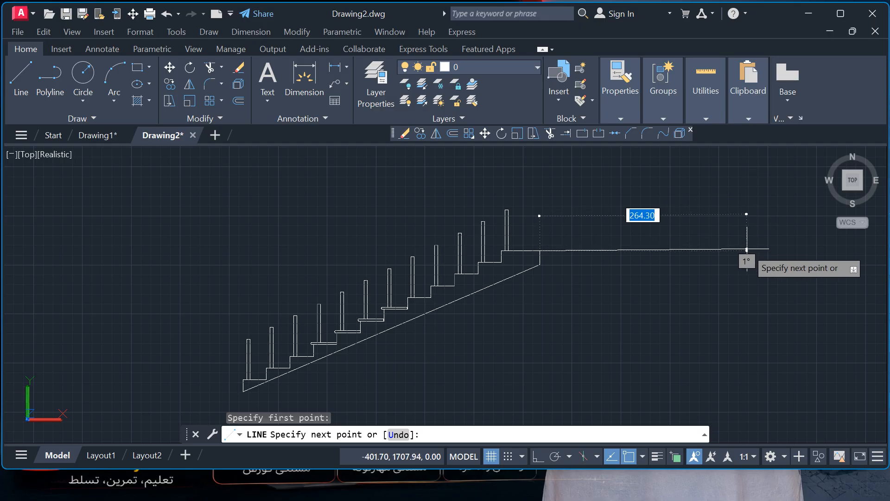
pyautogui.press('F8')
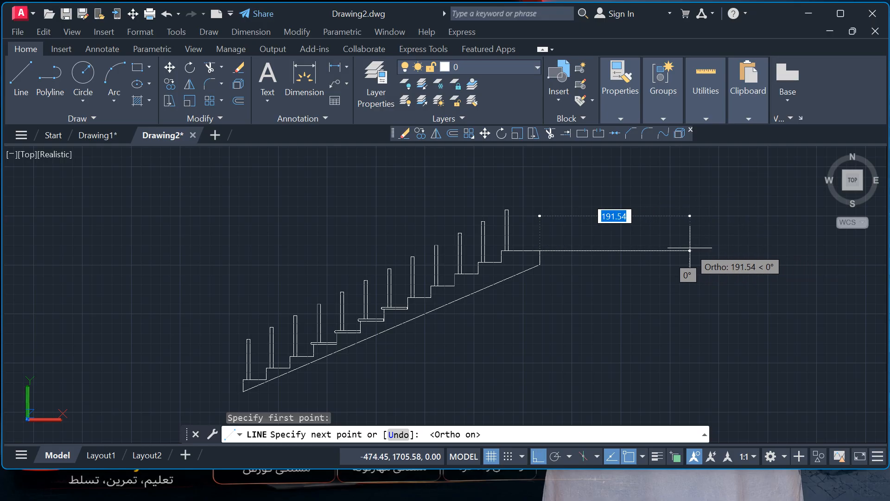
pyautogui.write('150')
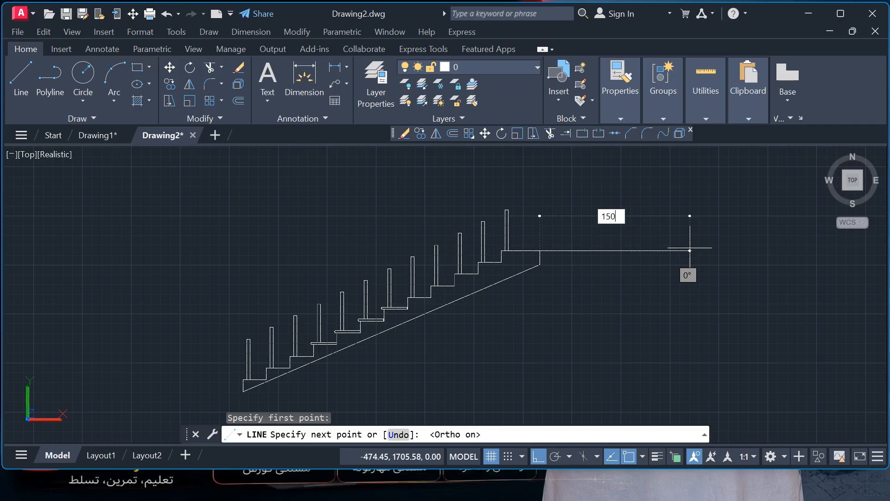
pyautogui.press('Return')
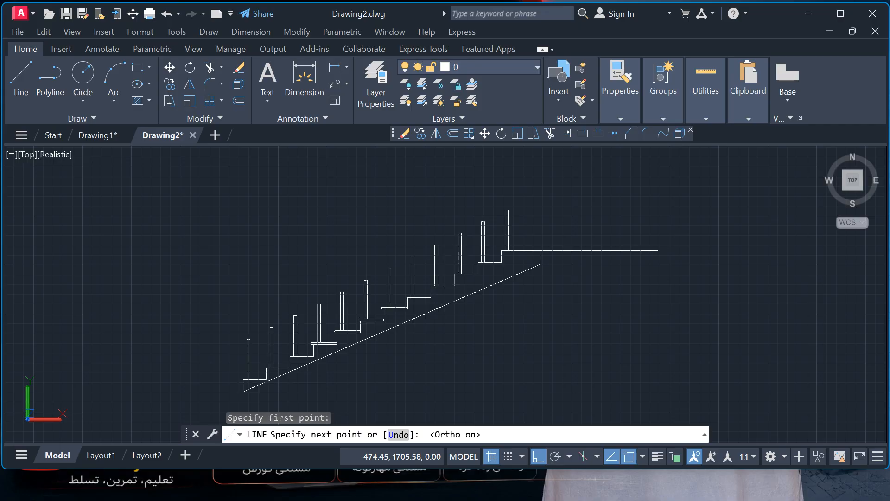
pyautogui.press('Escape')
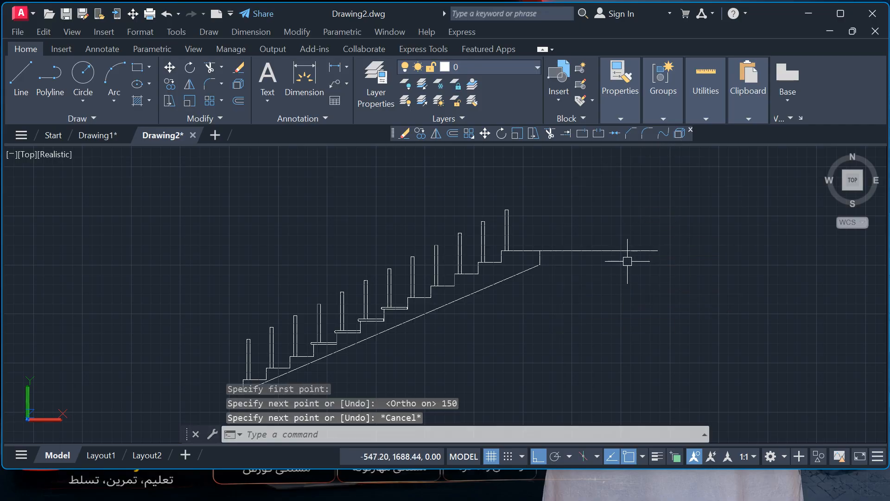
# Copy the horizontal landing line straight down to the lower corner of the stair's top end
pyautogui.click(600, 250)
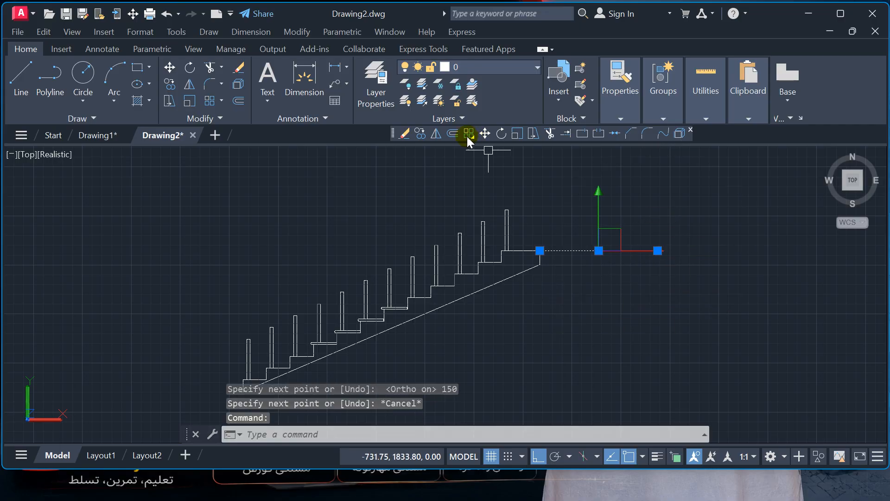
pyautogui.click(418, 135)
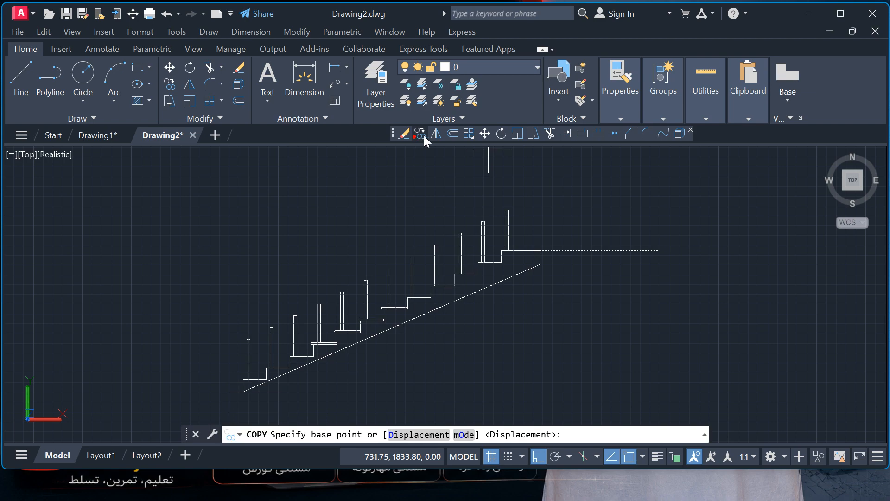
pyautogui.click(539, 251)
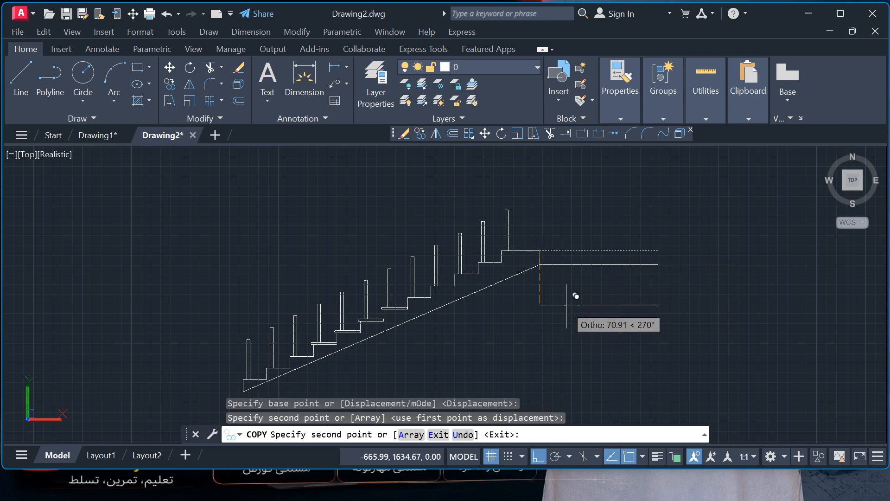
pyautogui.press('Escape')
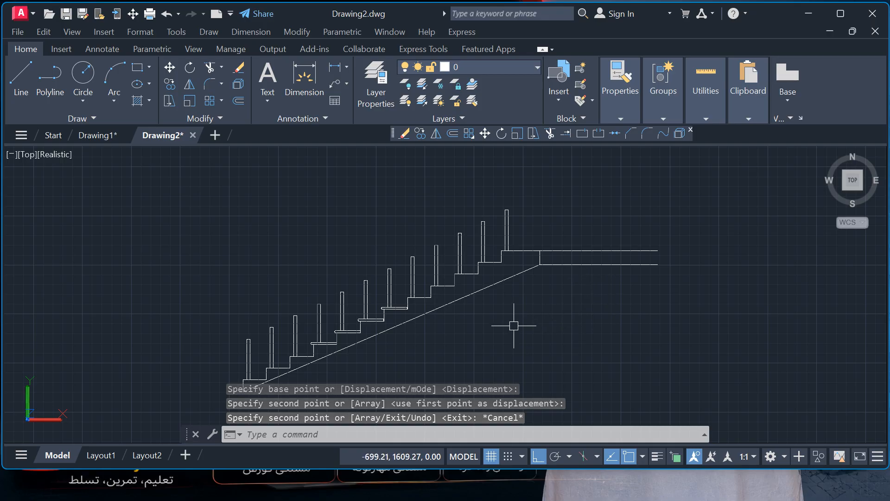
# Try mirroring the stair flight about a vertical axis through the landing's midpoint with the source objects erased, and undo the mirror
pyautogui.moveTo(418, 338); pyautogui.dragTo(450, 288, button='middle')
pyautogui.scroll(-2, 279, 207)
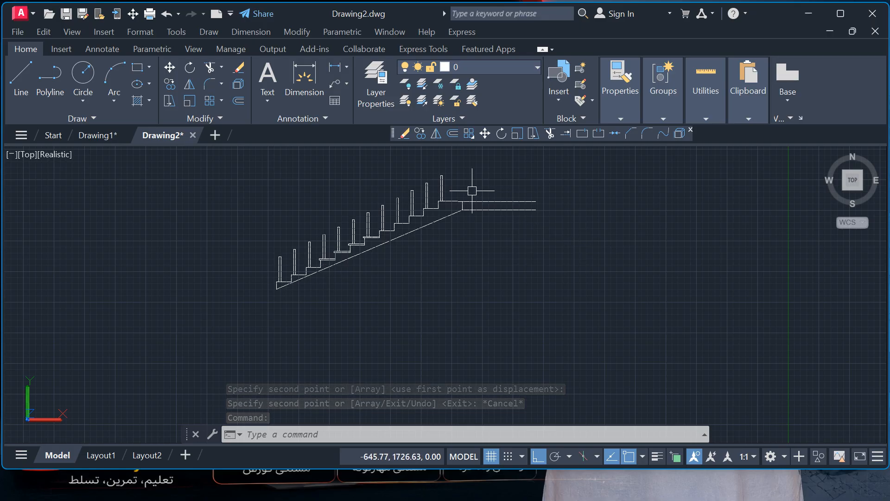
pyautogui.scroll(-1, 435, 253)
pyautogui.moveTo(435, 253); pyautogui.dragTo(434, 278, button='middle')
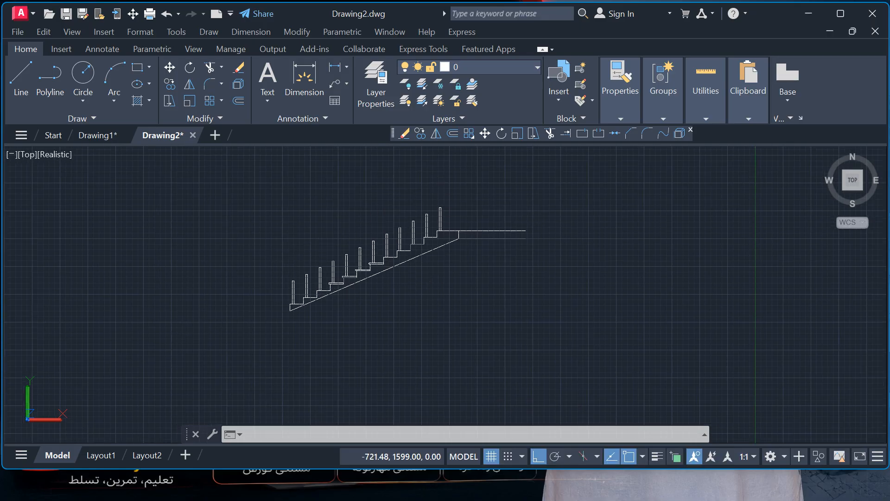
pyautogui.click(233, 171)
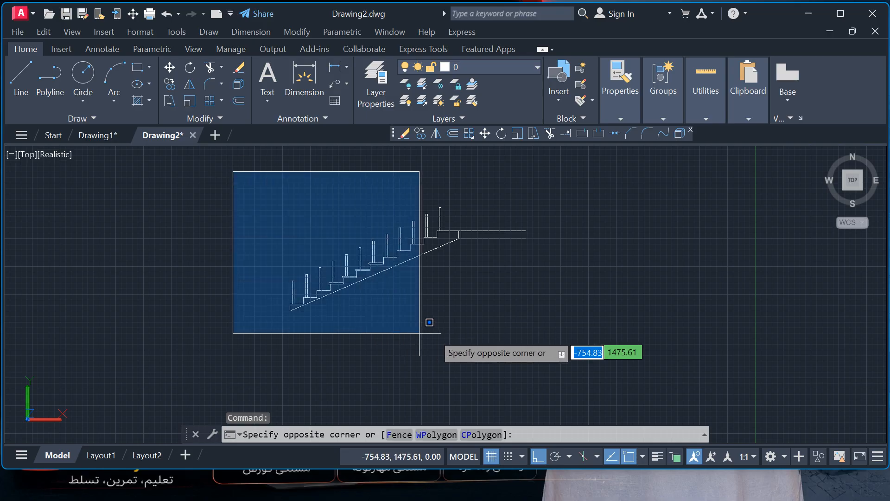
pyautogui.click(467, 328)
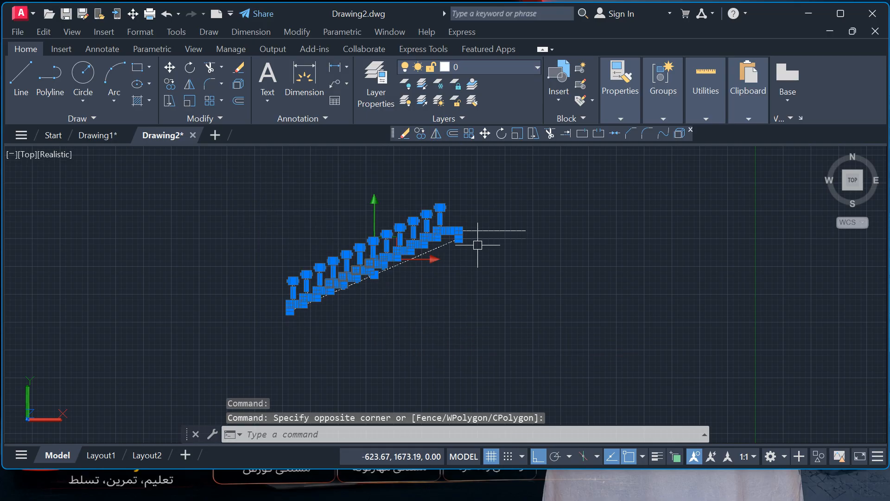
pyautogui.click(435, 134)
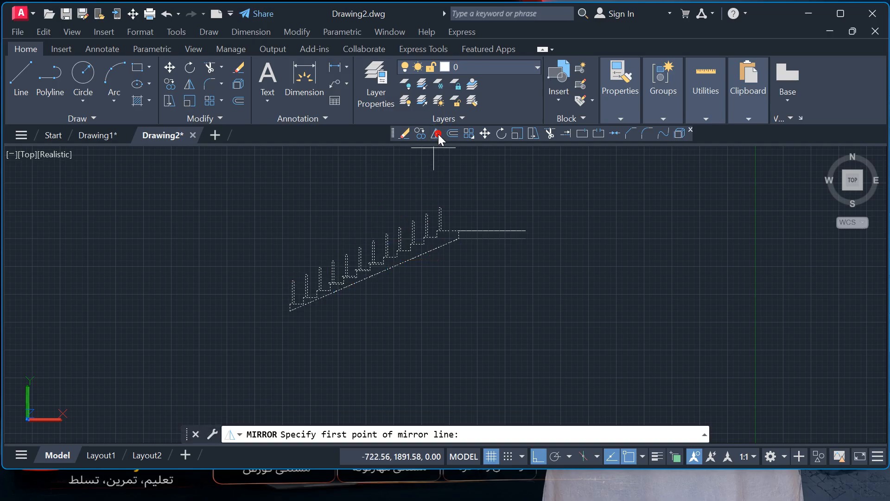
pyautogui.click(492, 238)
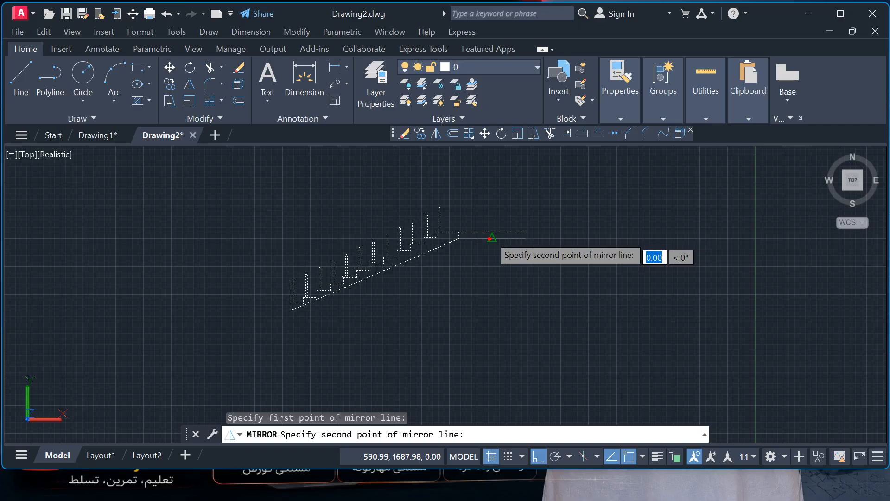
pyautogui.click(491, 186)
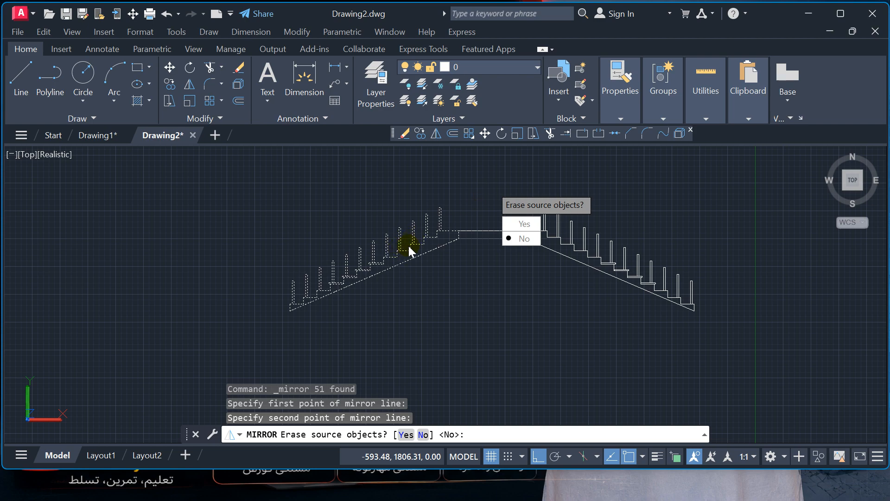
pyautogui.click(521, 228)
pyautogui.click(520, 227)
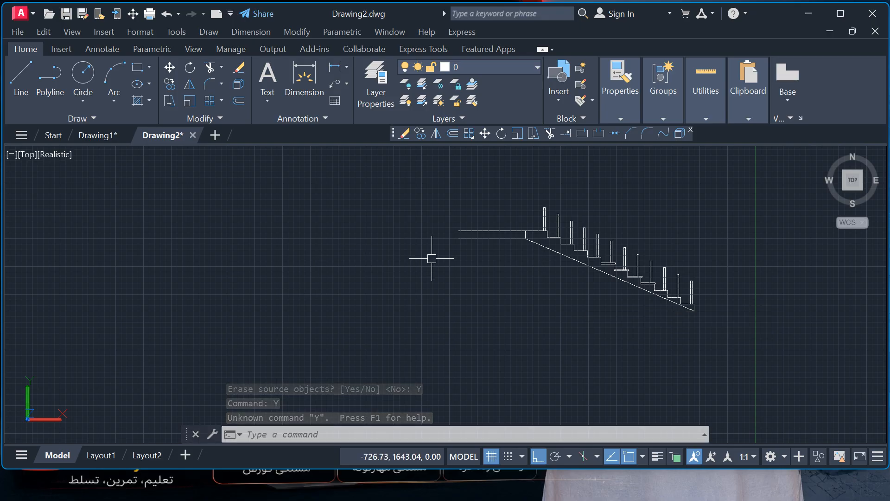
pyautogui.hotkey('ctrl', 'z')
# Mirror the whole stair flight about a vertical axis through the landing's midpoint, keeping the source objects
pyautogui.click(240, 177)
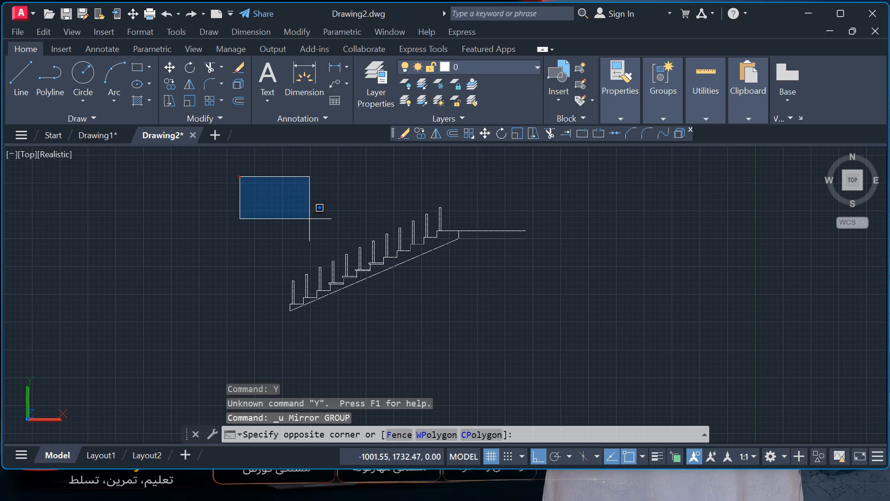
pyautogui.click(469, 320)
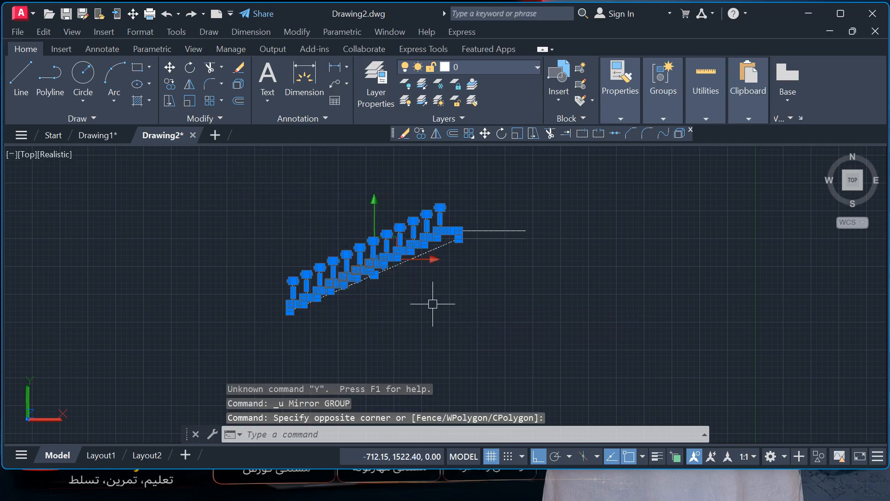
pyautogui.click(436, 134)
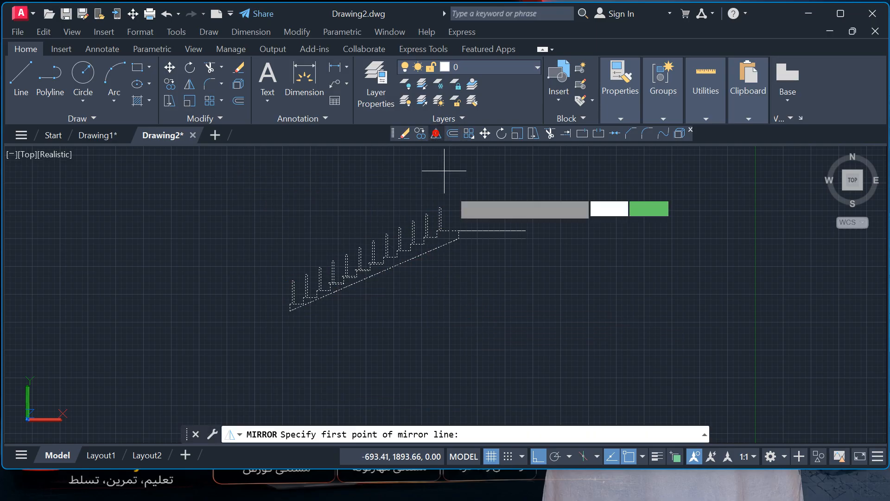
pyautogui.click(492, 229)
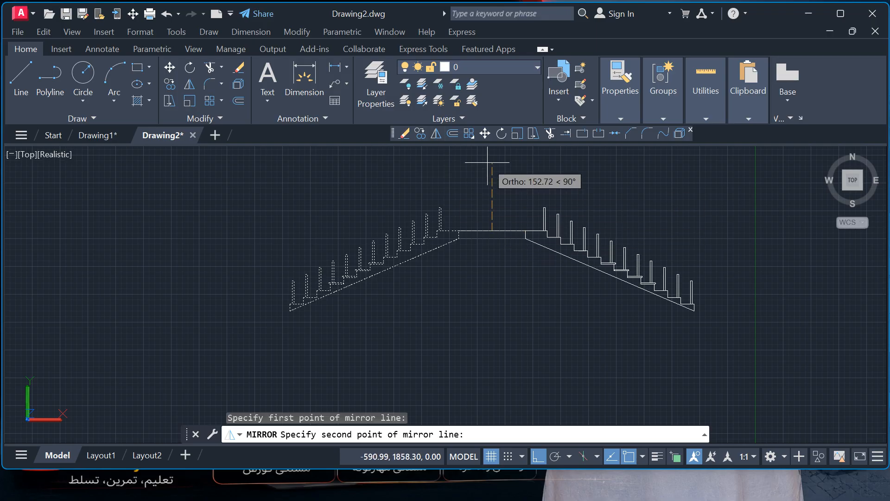
pyautogui.press('F8')
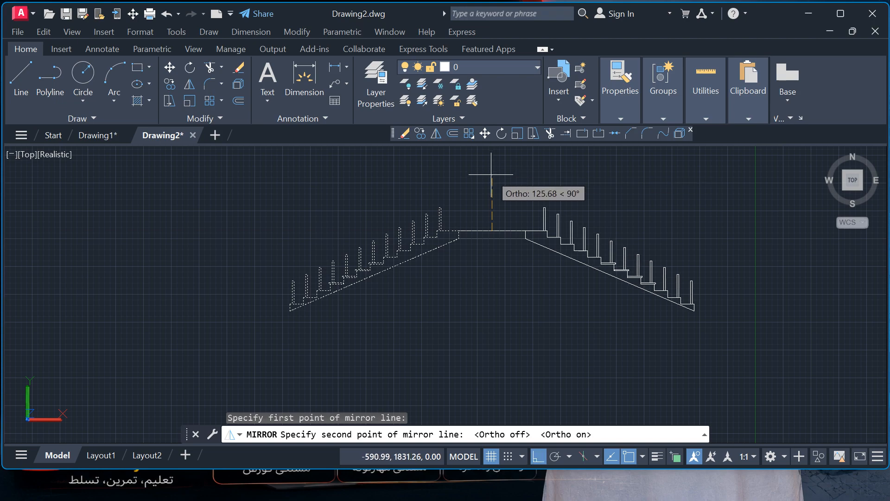
pyautogui.click(492, 175)
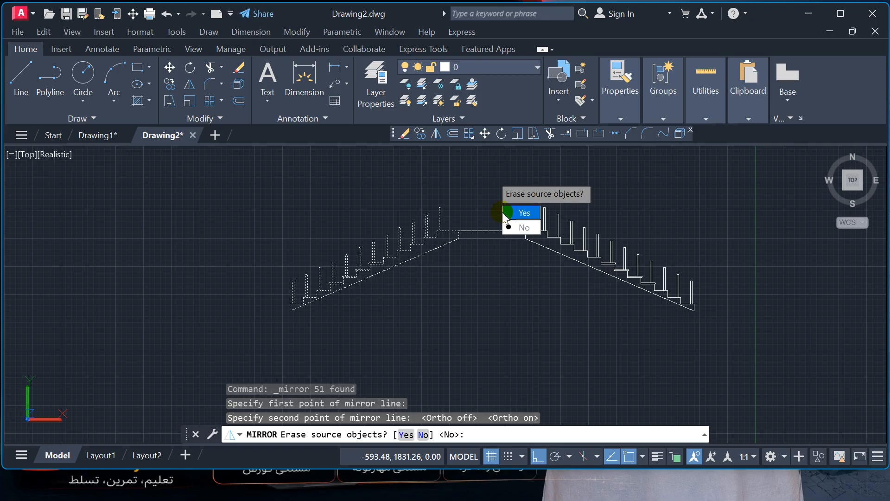
pyautogui.press('Return')
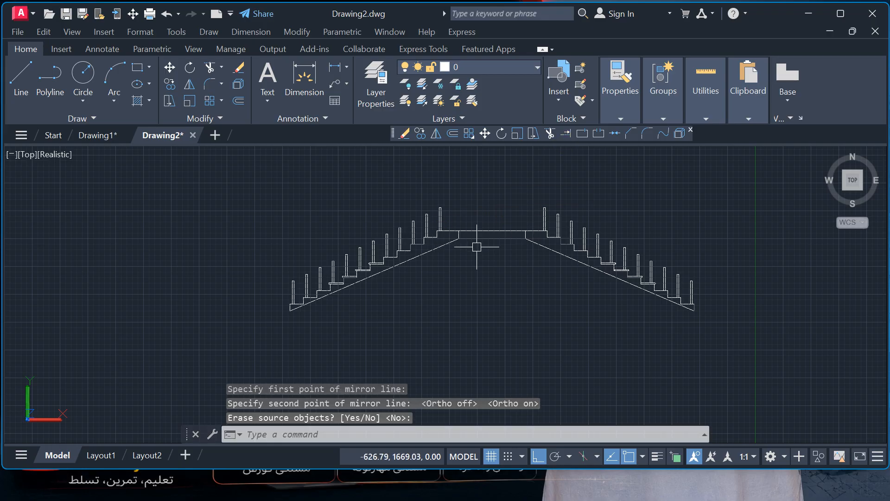
pyautogui.scroll(3, 598, 258)
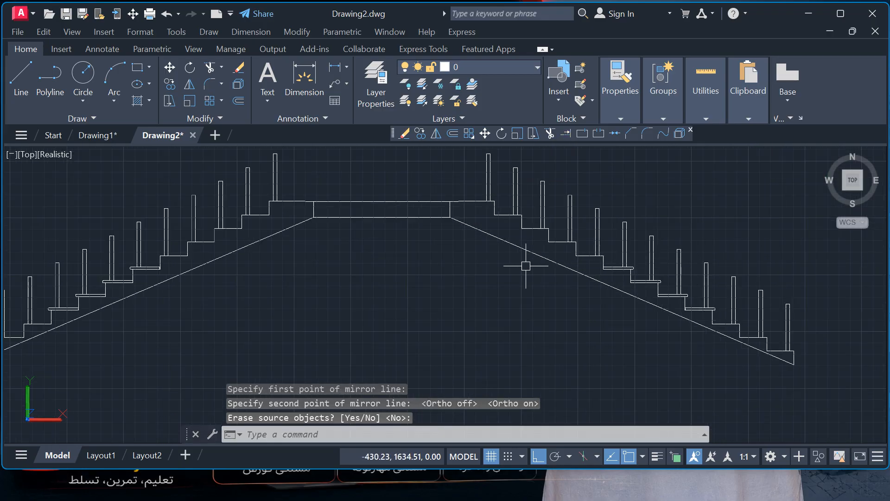
pyautogui.scroll(-2, 525, 266)
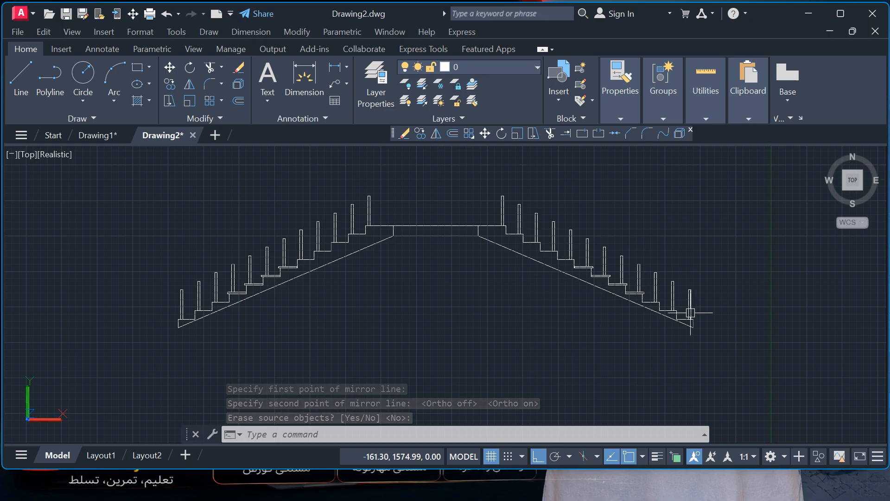
# Examine the mirrored stair flights and the landing that joins them, up close and as a whole
pyautogui.scroll(-2, 463, 264)
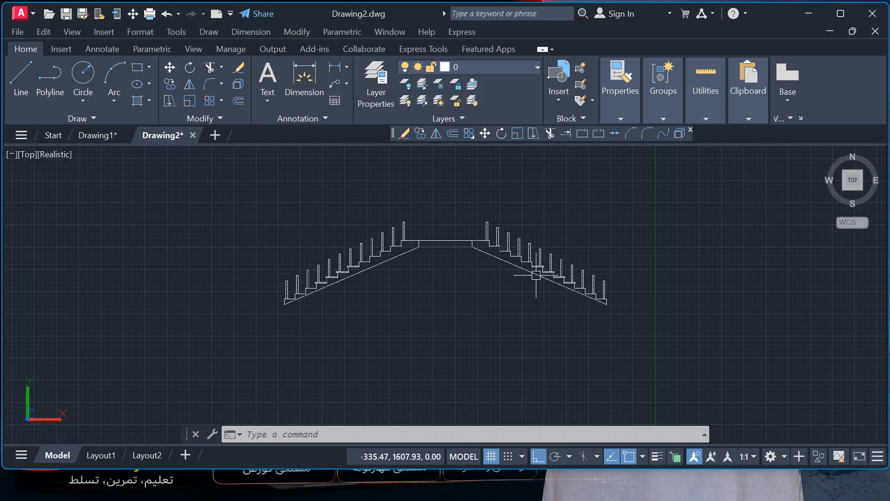
pyautogui.scroll(2, 562, 276)
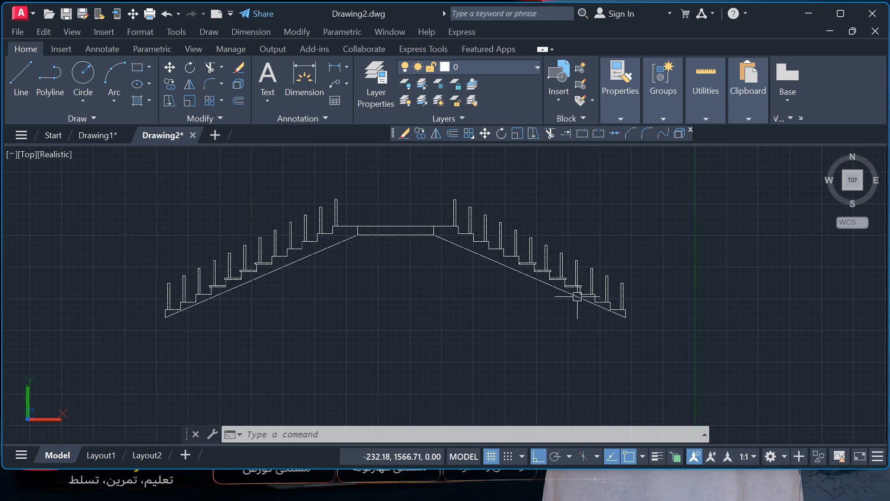
pyautogui.scroll(2, 577, 296)
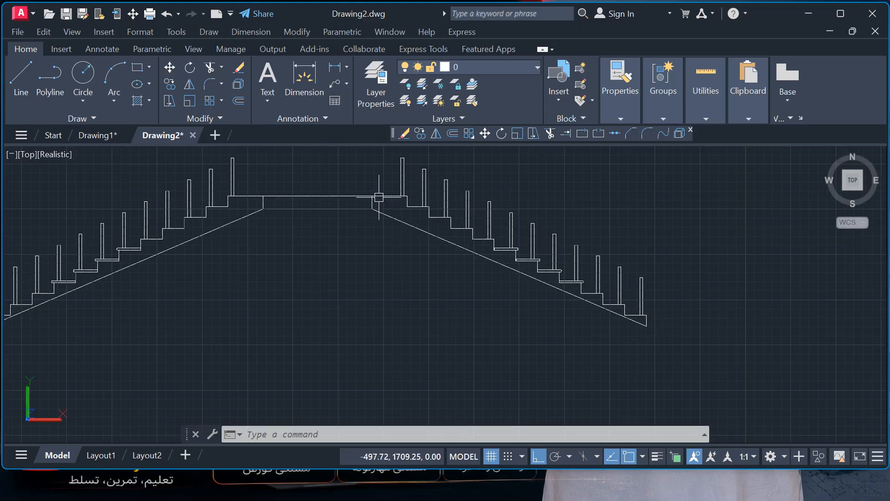
pyautogui.scroll(-2, 273, 242)
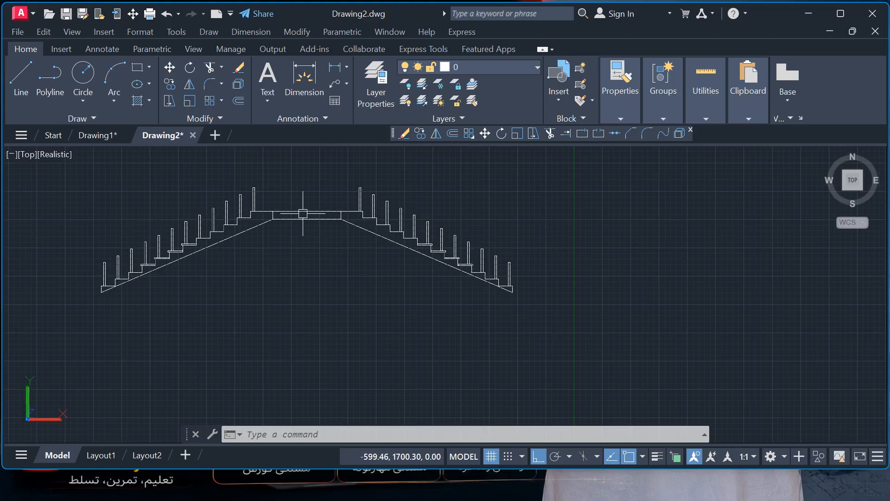
pyautogui.moveTo(303, 218); pyautogui.dragTo(393, 231, button='middle')
pyautogui.scroll(4, 405, 226)
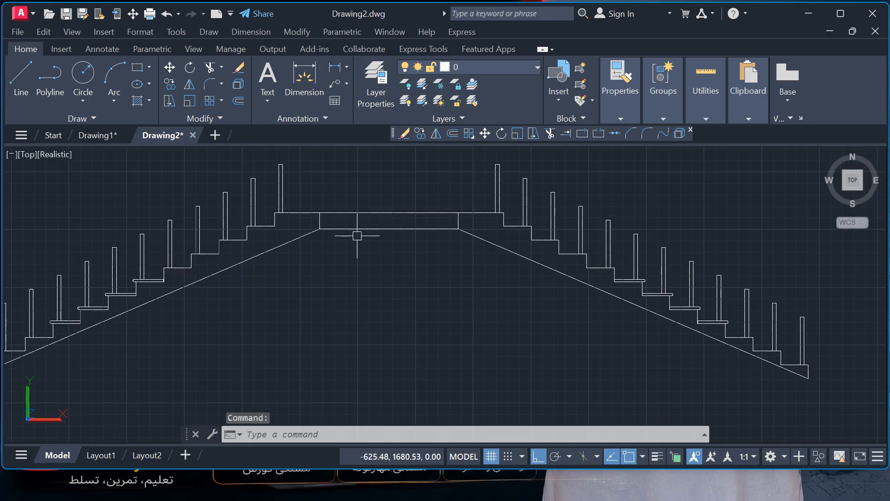
pyautogui.scroll(-3, 352, 238)
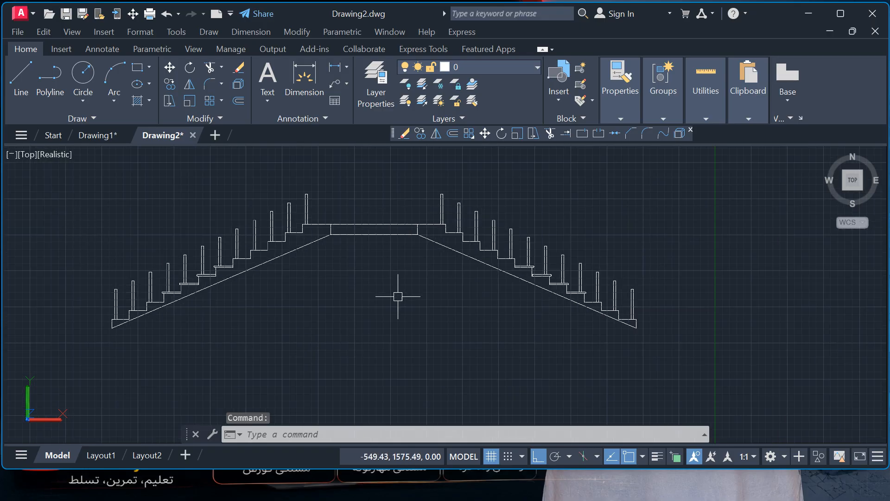
pyautogui.scroll(-2, 408, 272)
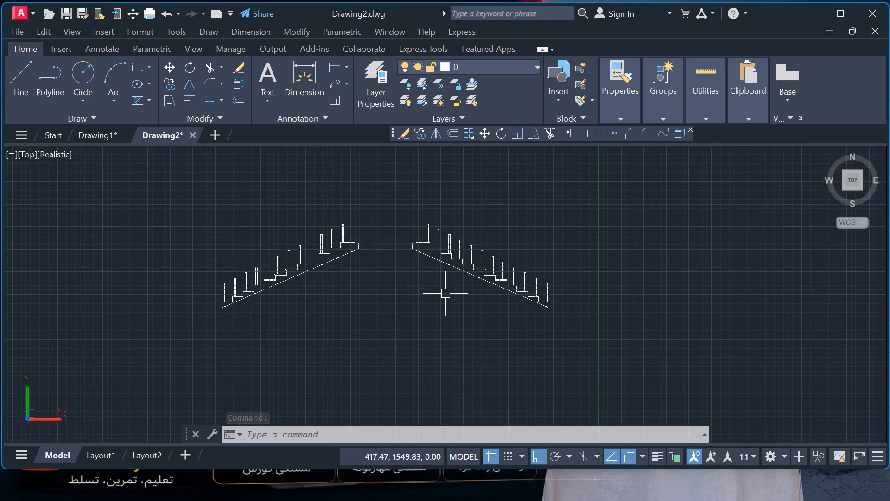
pyautogui.moveTo(446, 293); pyautogui.dragTo(411, 297, button='middle')
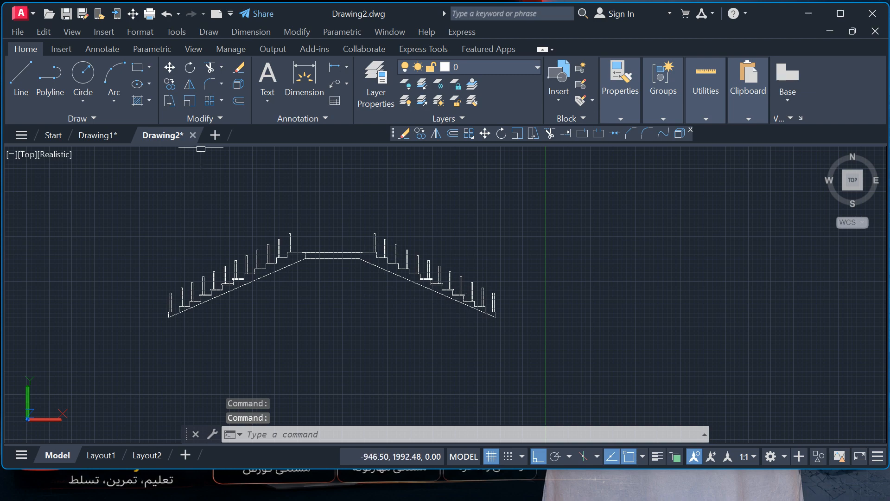
# Draw a freehand-sized circle in the empty space to the right of the staircase
pyautogui.click(80, 75)
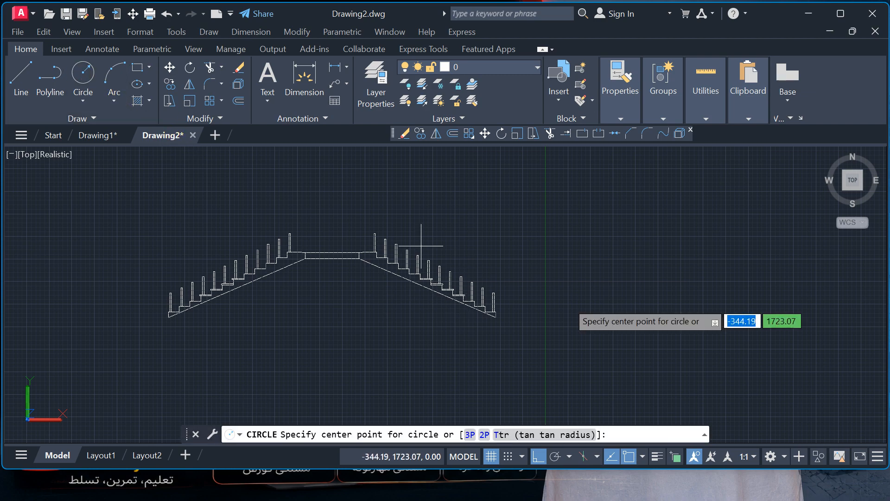
pyautogui.click(612, 310)
pyautogui.click(612, 279)
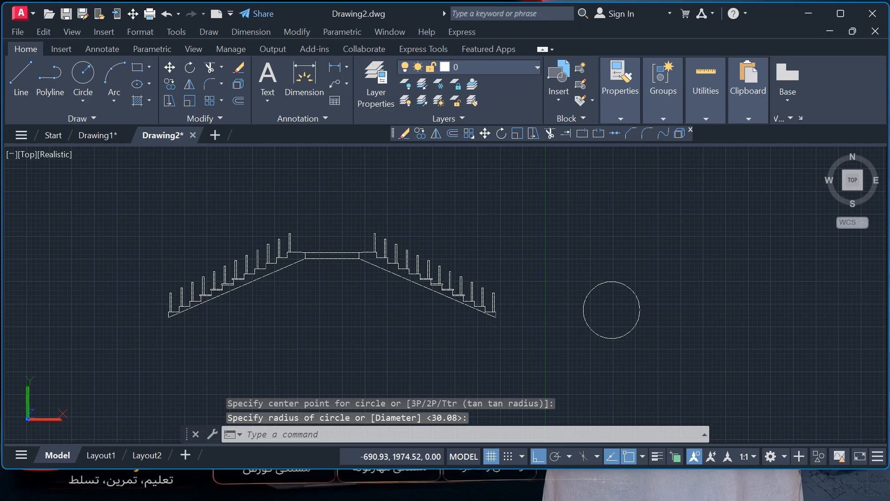
# Mirror the circle about a vertical axis through the lower end of the right-hand stair flight, keeping the source object
pyautogui.click(441, 135)
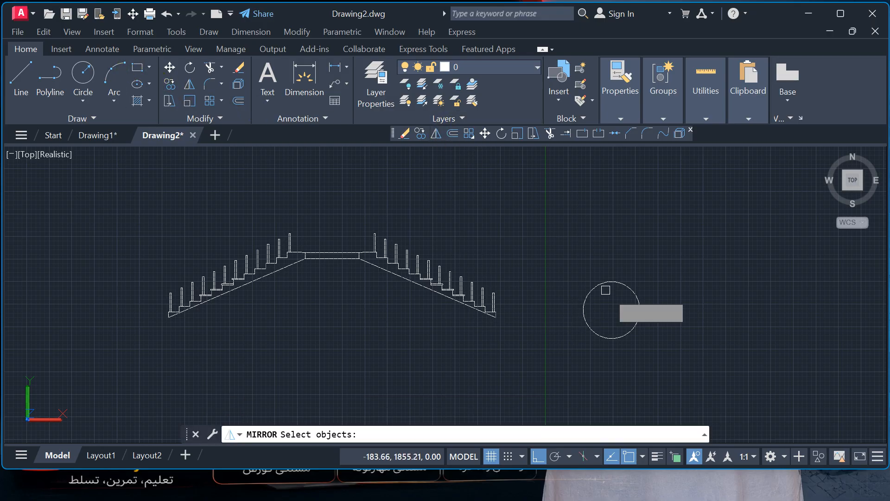
pyautogui.click(663, 364)
pyautogui.click(578, 248)
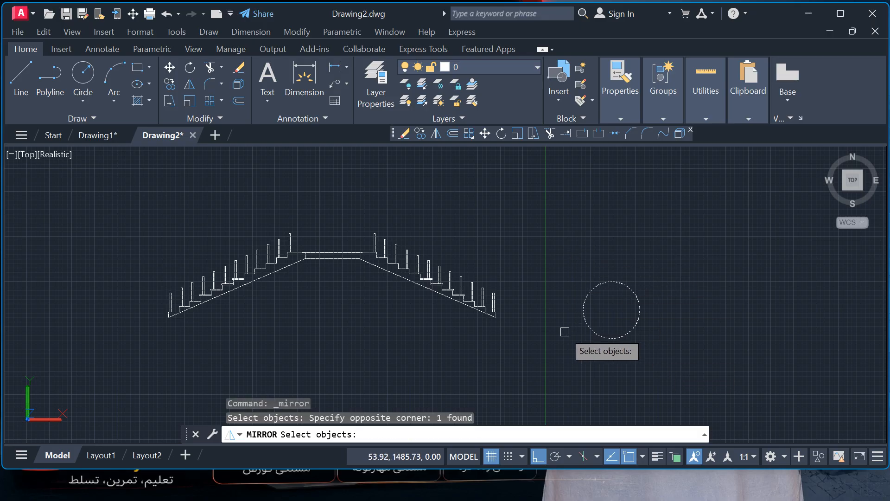
pyautogui.press('Return')
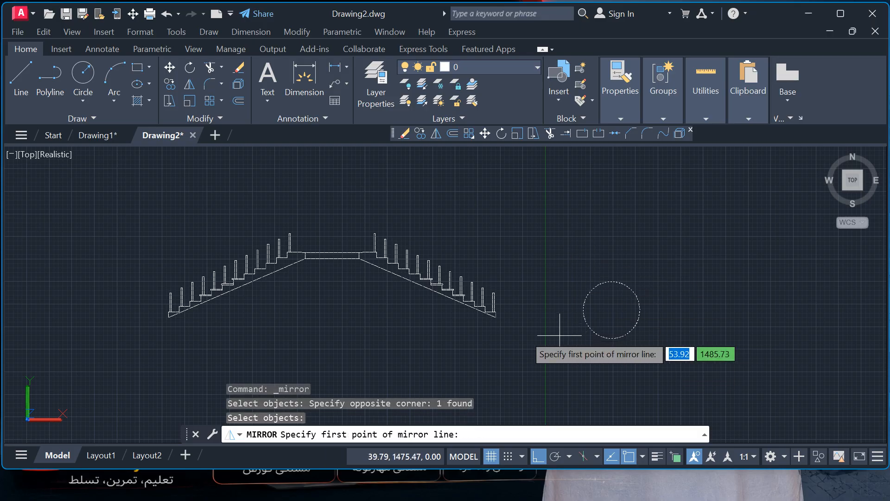
pyautogui.click(496, 315)
pyautogui.scroll(5, 495, 301)
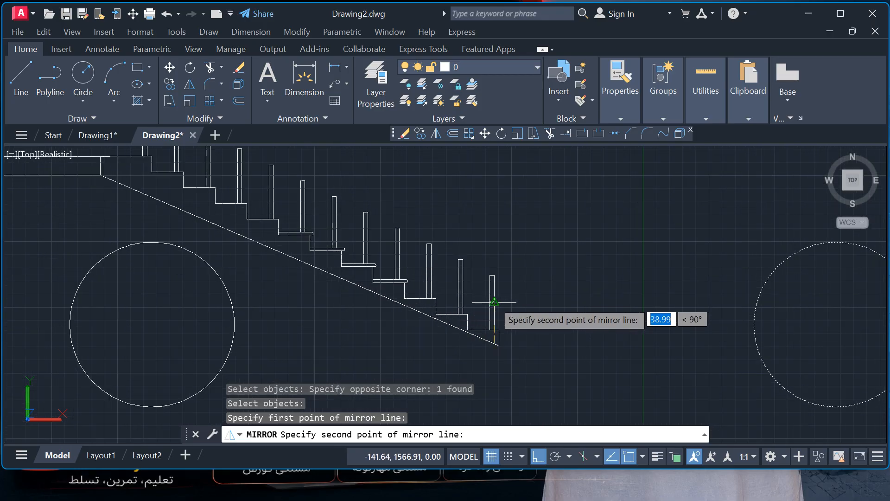
pyautogui.click(492, 330)
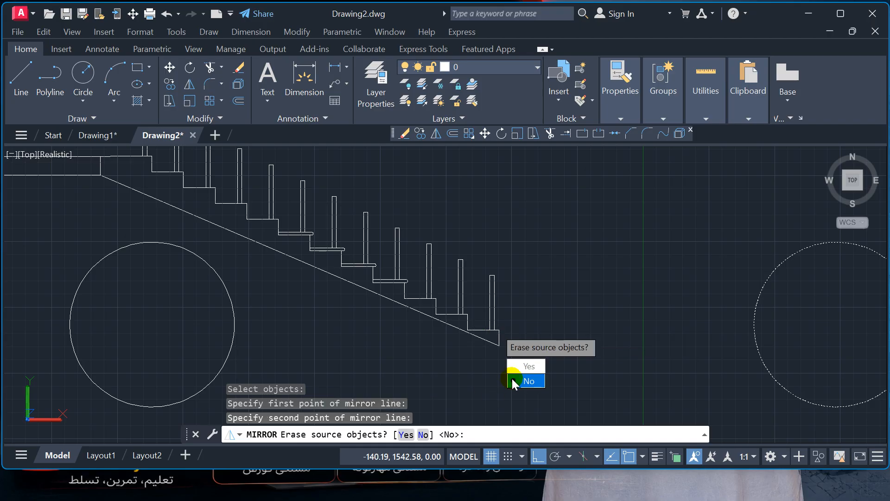
pyautogui.click(513, 380)
pyautogui.scroll(-4, 586, 259)
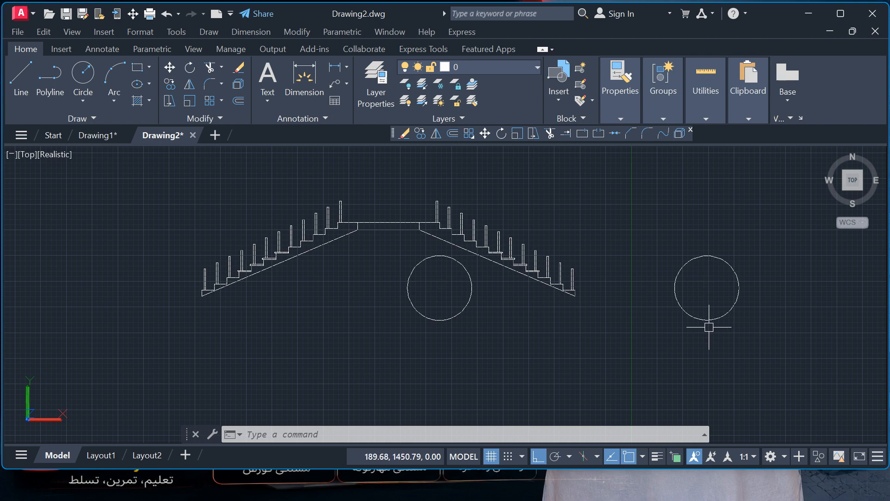
# Delete the mirrored circle beneath the staircase
pyautogui.click(492, 330)
pyautogui.click(413, 278)
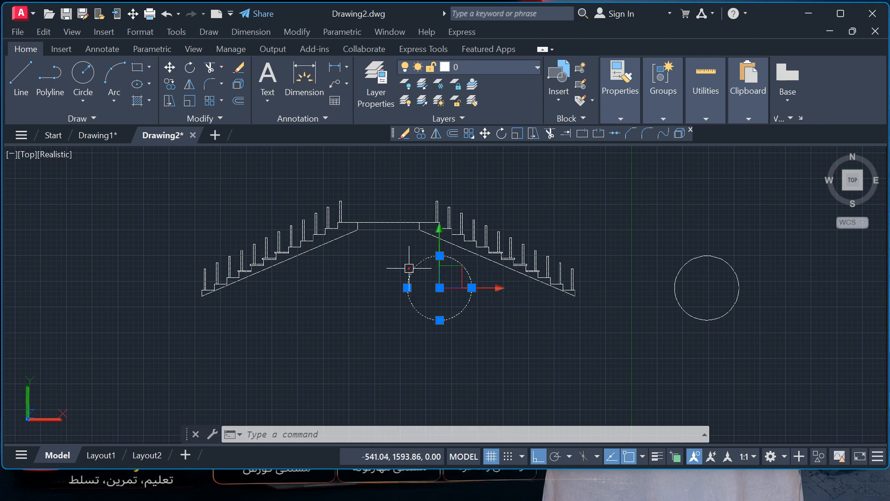
pyautogui.press('Delete')
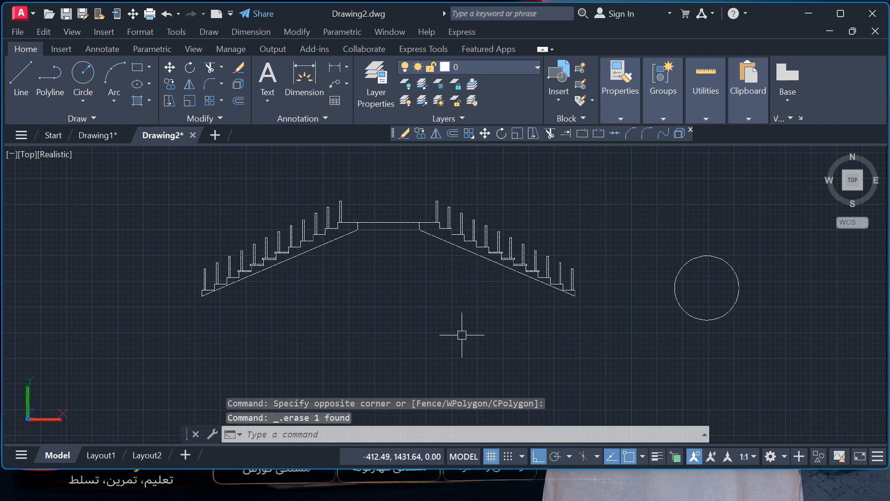
pyautogui.click(776, 351)
pyautogui.click(682, 244)
pyautogui.click(436, 134)
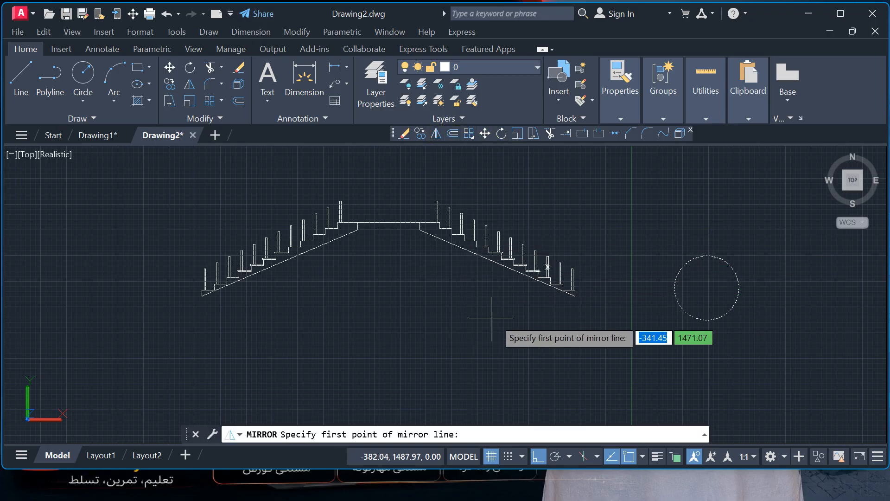
pyautogui.scroll(-4, 494, 318)
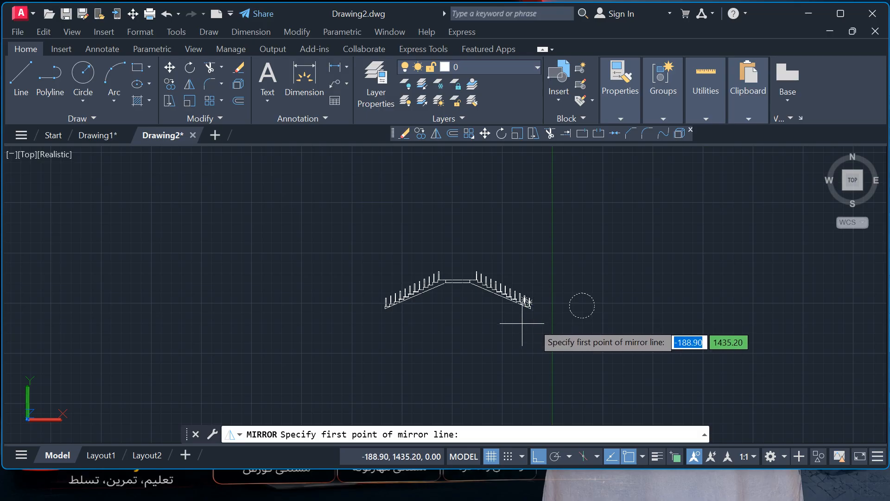
pyautogui.press('Escape')
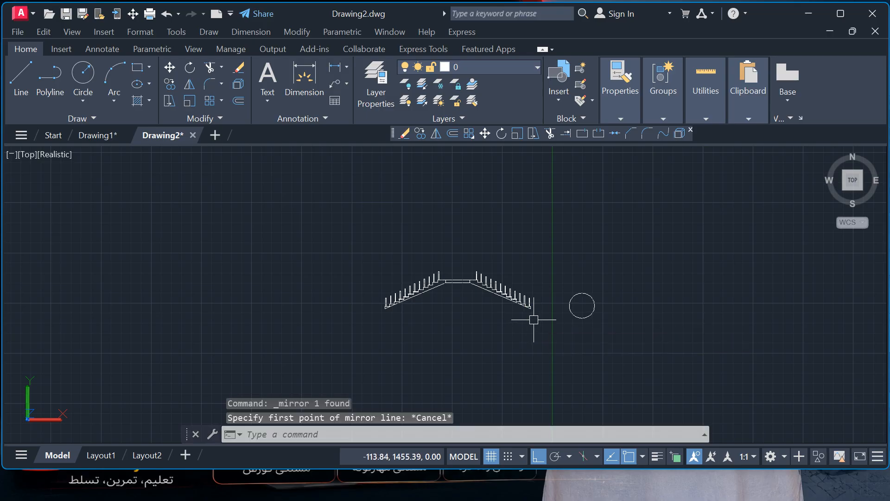
# Mirror the whole staircase about a horizontal axis above it, keeping the source objects
pyautogui.click(536, 312)
pyautogui.click(367, 242)
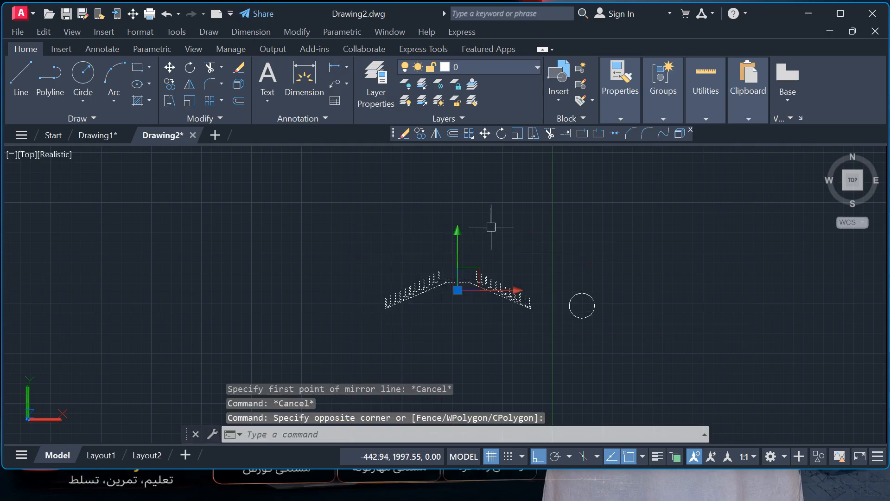
pyautogui.click(436, 134)
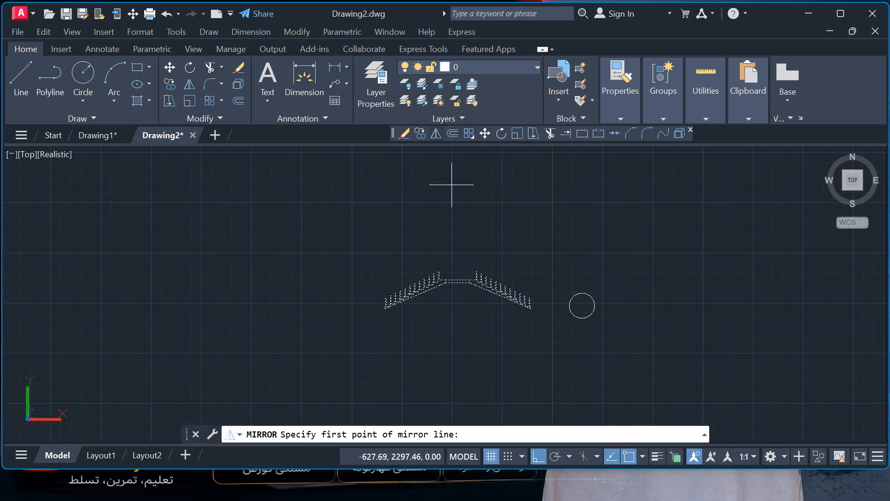
pyautogui.click(502, 245)
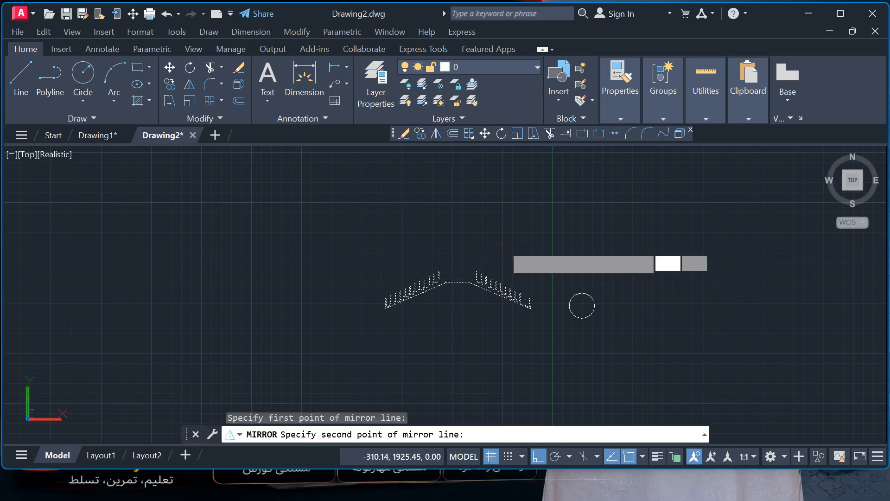
pyautogui.click(390, 244)
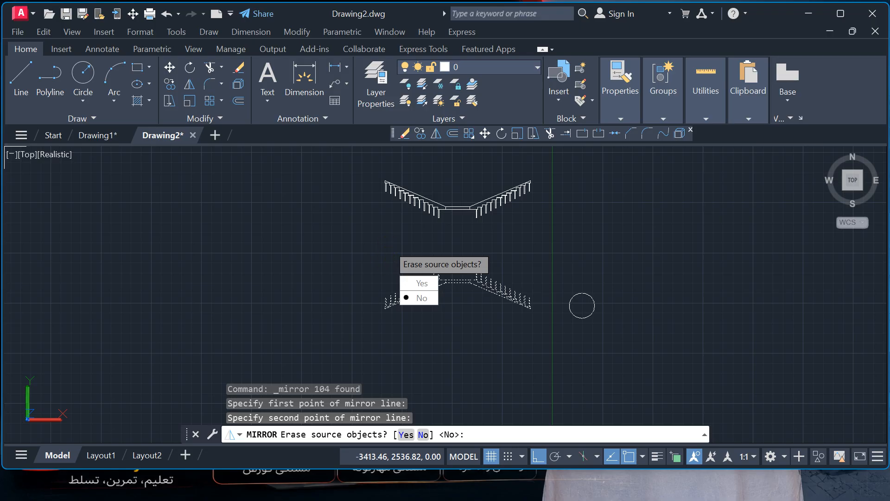
pyautogui.press('Return')
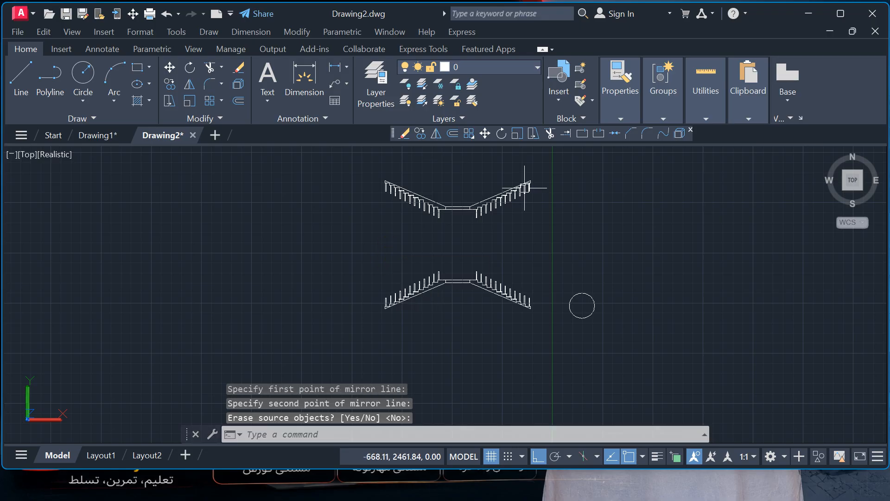
# Undo the upside-down mirrored copy of the staircase
pyautogui.scroll(6, 473, 199)
pyautogui.scroll(-3, 506, 236)
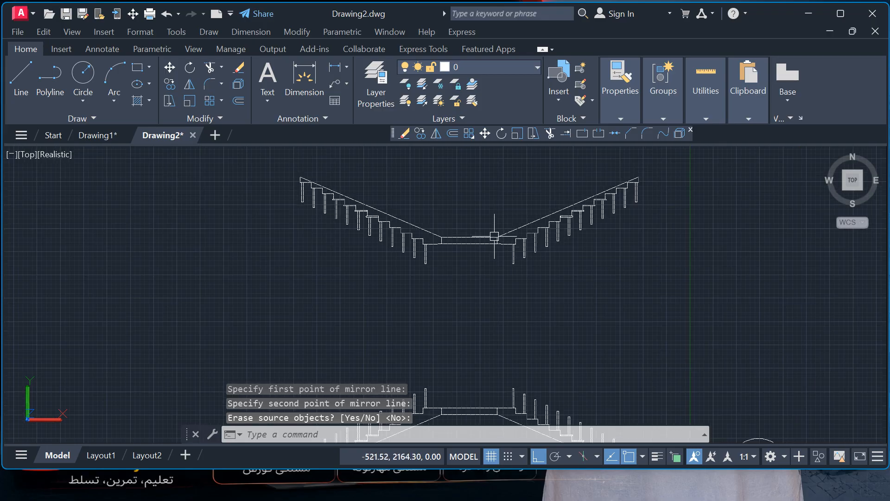
pyautogui.hotkey('ctrl', 'z')
pyautogui.hotkey('ctrl', 'z')
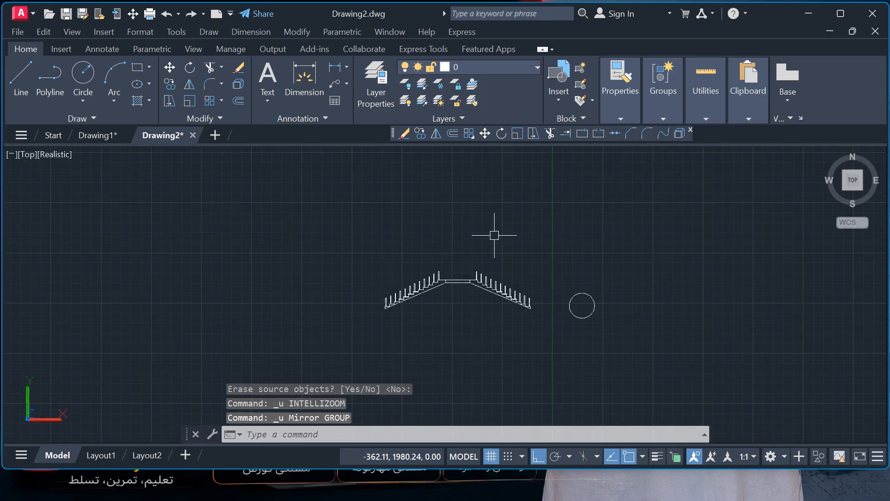
pyautogui.scroll(5, 482, 276)
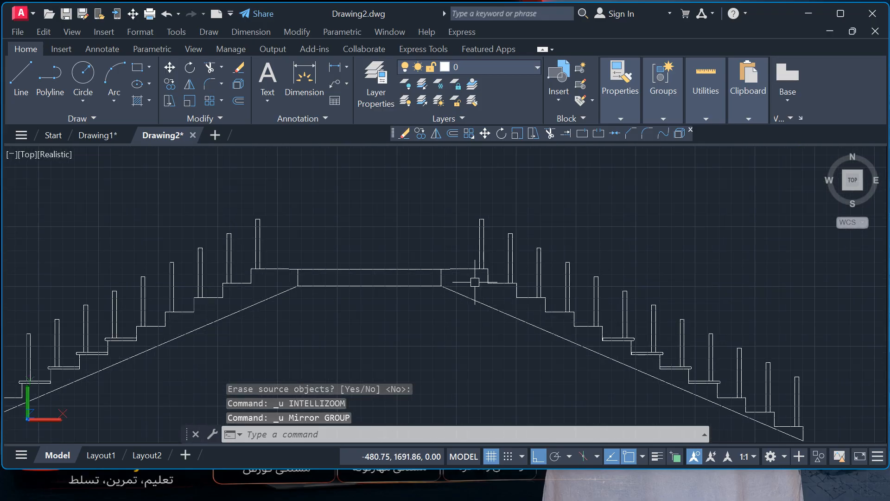
pyautogui.scroll(-2, 477, 292)
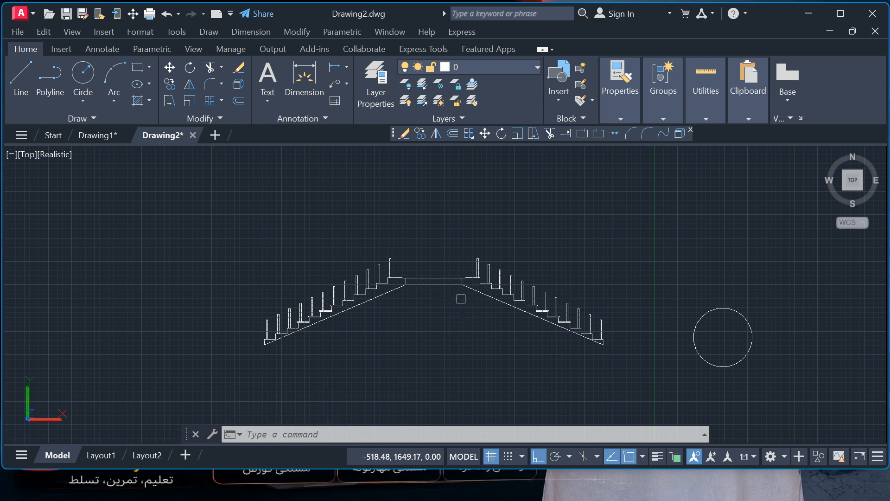
pyautogui.scroll(-4, 460, 298)
pyautogui.moveTo(455, 313); pyautogui.dragTo(425, 291, button='middle')
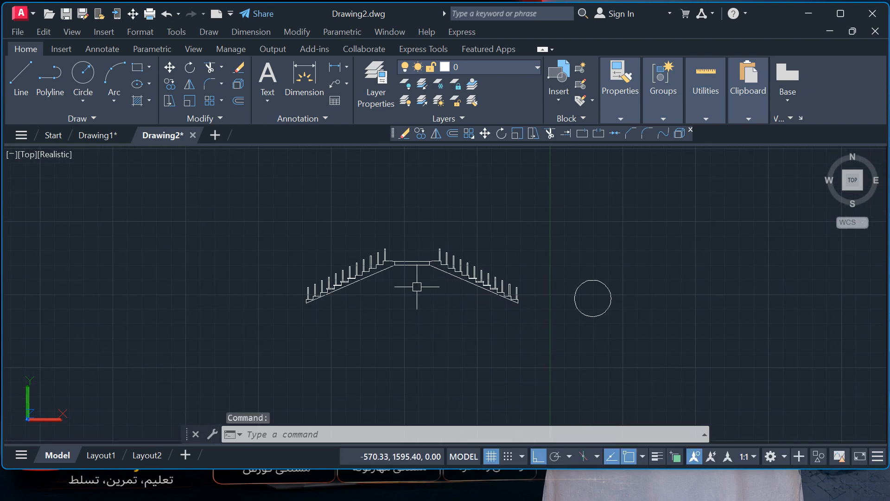
pyautogui.scroll(3, 449, 279)
pyautogui.moveTo(508, 322); pyautogui.dragTo(429, 280, button='middle')
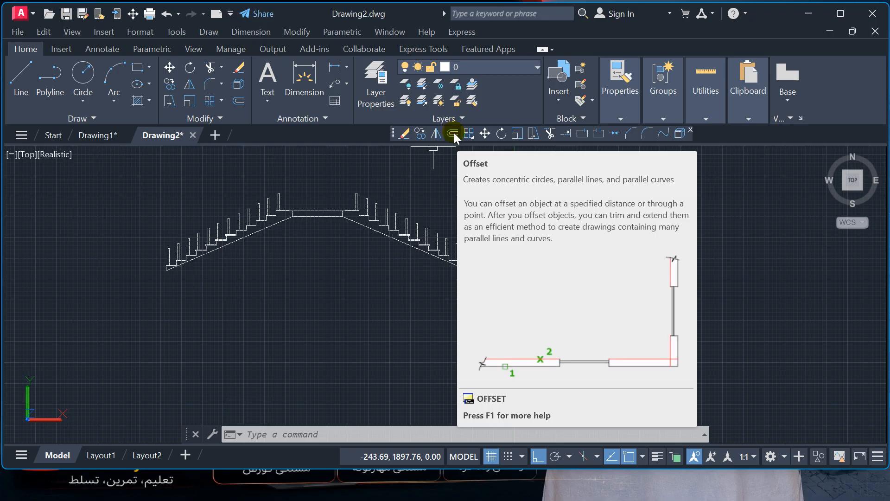
# Offset the sloping underside line of the right-hand stair flight 30 units downward
pyautogui.scroll(3, 382, 244)
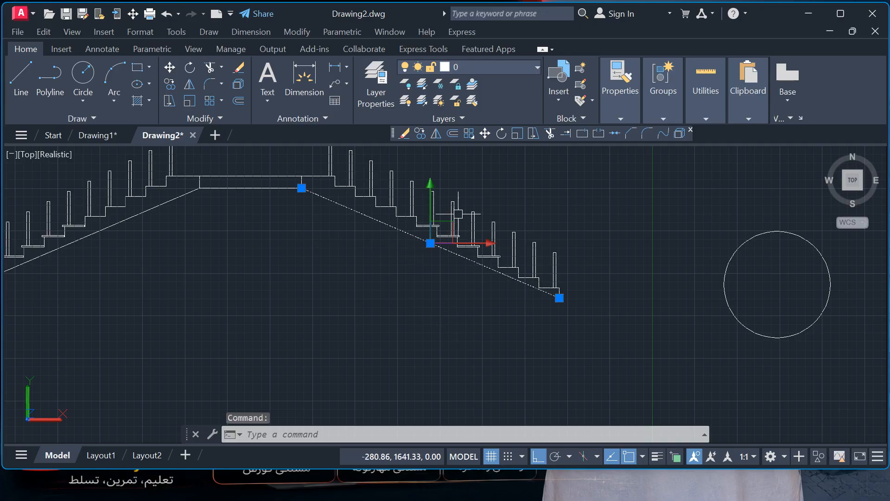
pyautogui.press('Escape')
pyautogui.press('Escape')
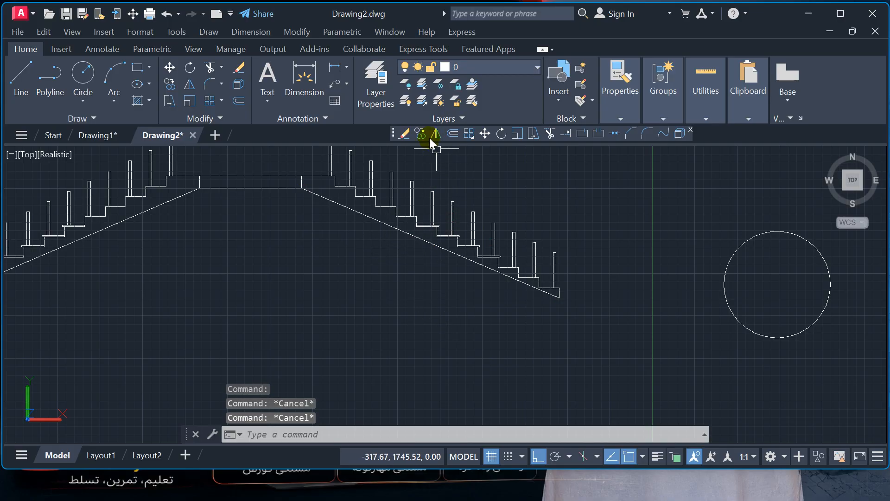
pyautogui.click(452, 134)
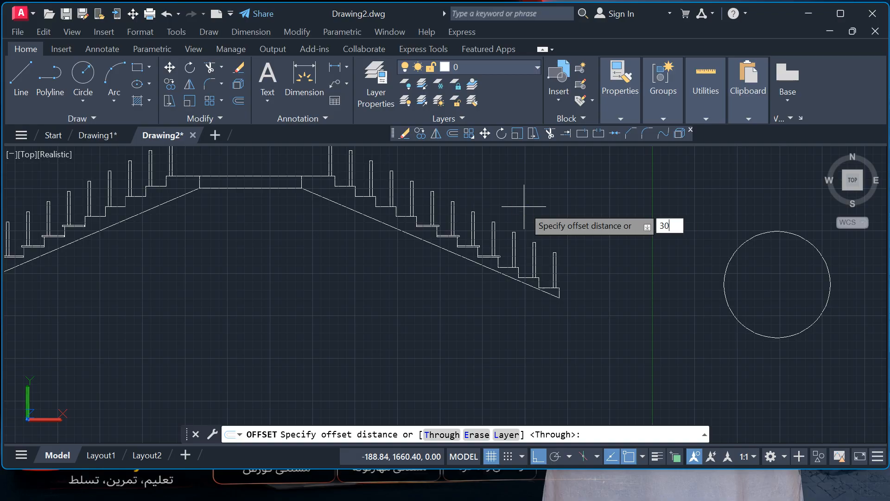
pyautogui.press('Return')
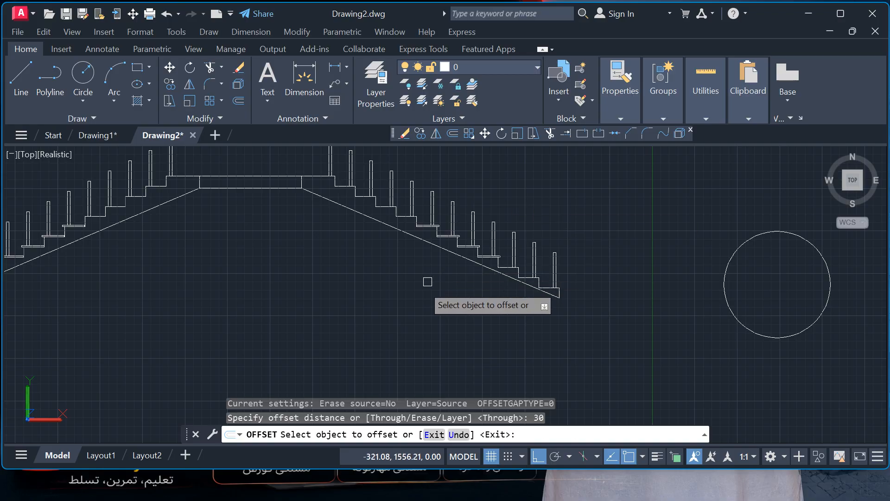
pyautogui.click(444, 249)
pyautogui.click(410, 298)
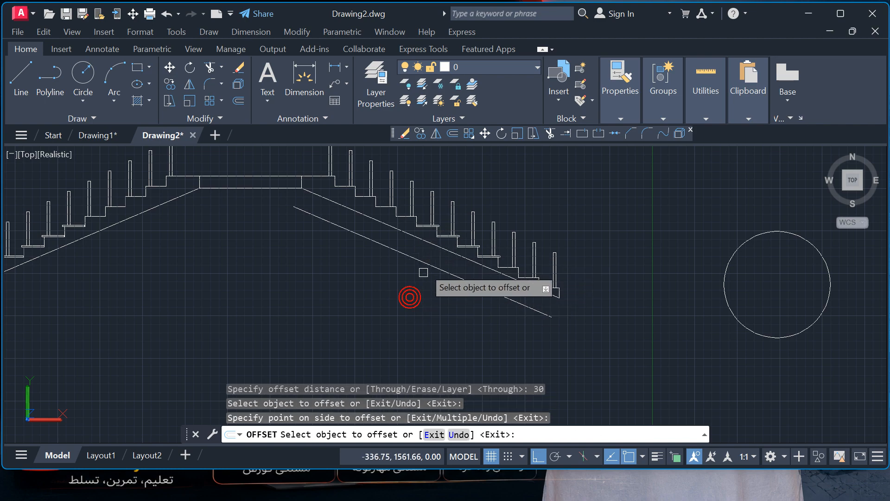
# Add three more parallel copies beneath the right-hand flight, offsetting each newest sloping line downward by the same 30 units
pyautogui.click(421, 262)
pyautogui.click(396, 320)
pyautogui.click(414, 282)
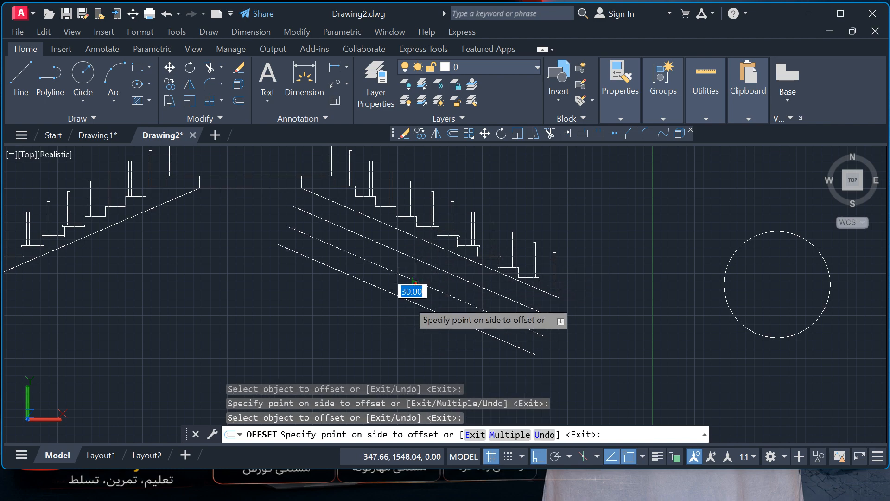
pyautogui.click(392, 309)
pyautogui.click(409, 299)
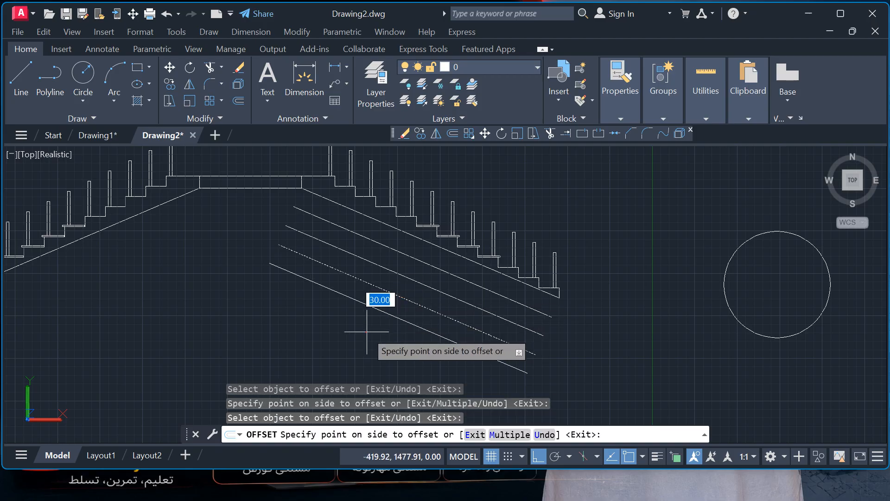
pyautogui.click(366, 332)
# Offset the circle beside the staircase by 30 into concentric circles, three times successively outward and once inward
pyautogui.scroll(1, 528, 271)
pyautogui.scroll(-2, 695, 285)
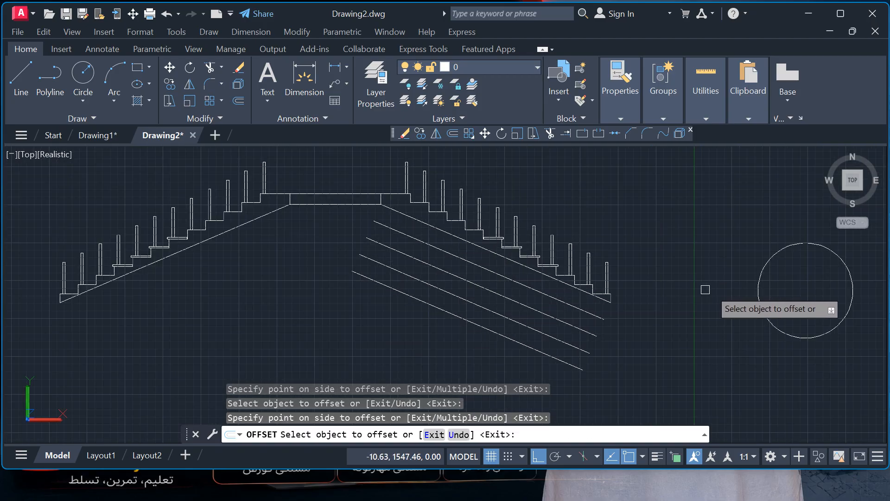
pyautogui.moveTo(706, 289); pyautogui.dragTo(517, 283, button='middle')
pyautogui.click(589, 246)
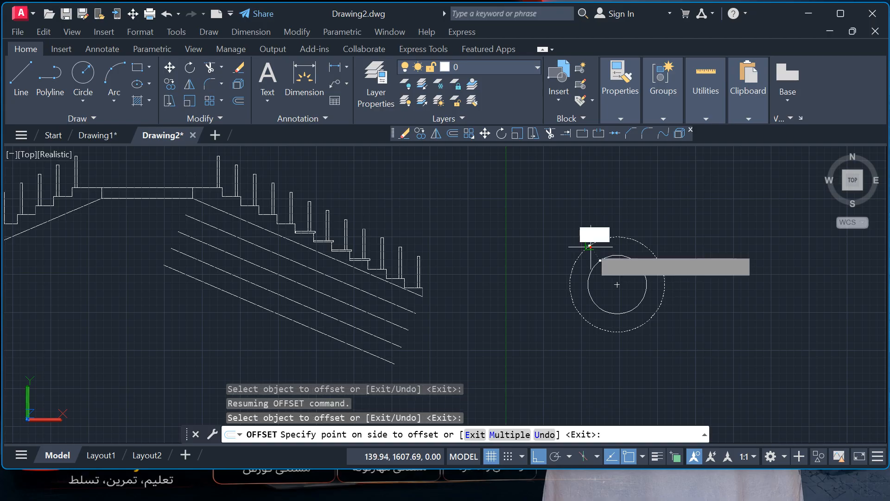
pyautogui.click(561, 218)
pyautogui.click(593, 224)
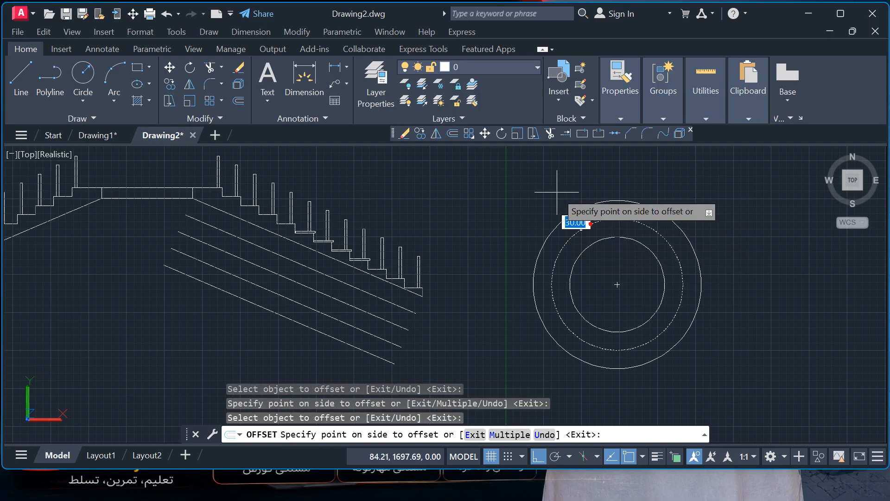
pyautogui.click(557, 191)
pyautogui.click(592, 204)
pyautogui.click(559, 193)
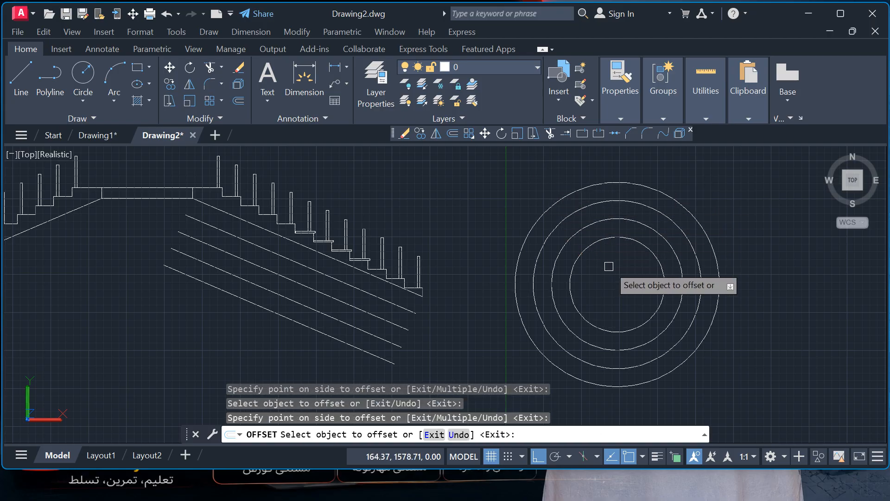
pyautogui.click(610, 239)
pyautogui.click(605, 279)
pyautogui.scroll(-2, 448, 270)
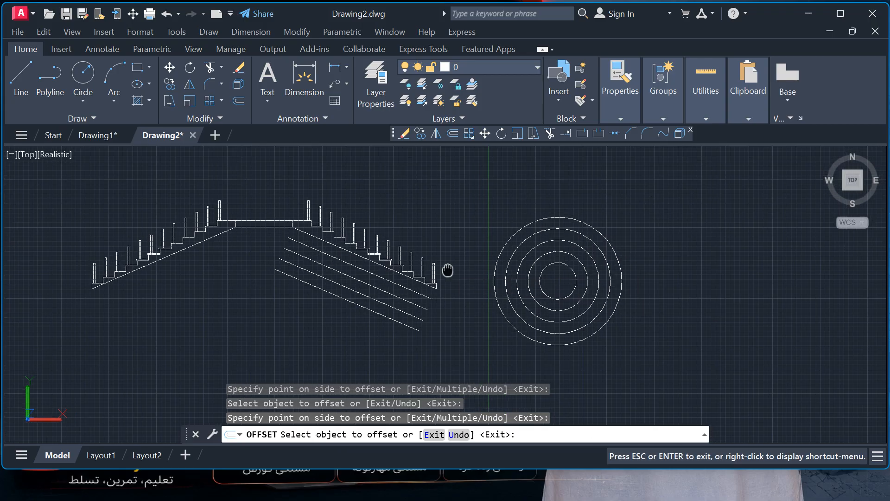
# Try to offset a baluster on the left-hand stair flight by 30, and leave the Offset command
pyautogui.moveTo(448, 270); pyautogui.dragTo(523, 278, button='middle')
pyautogui.scroll(6, 301, 260)
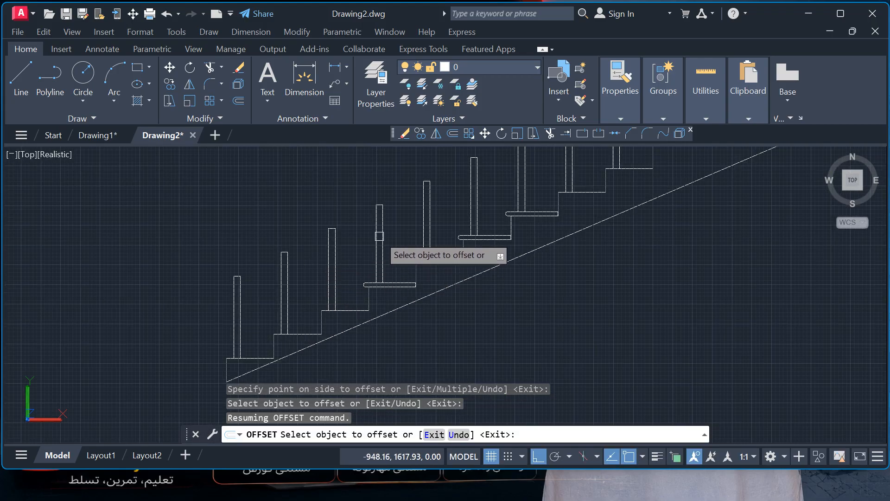
pyautogui.scroll(5, 379, 236)
pyautogui.click(365, 227)
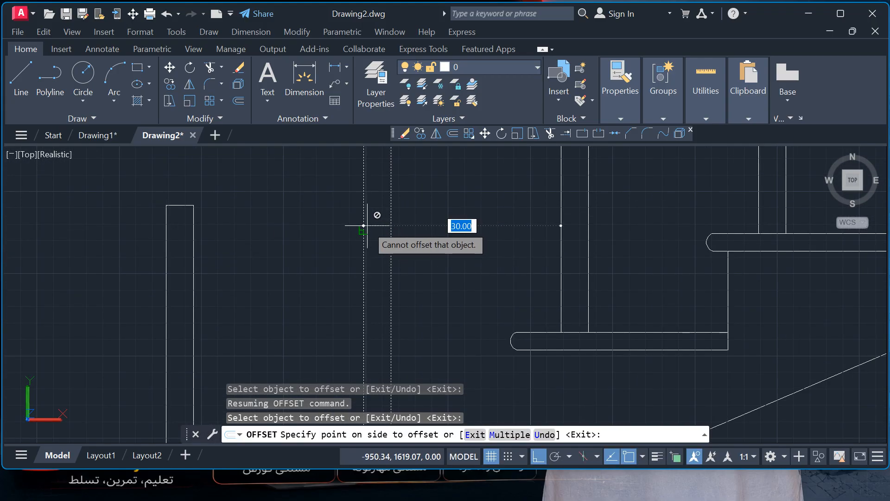
pyautogui.scroll(-4, 477, 252)
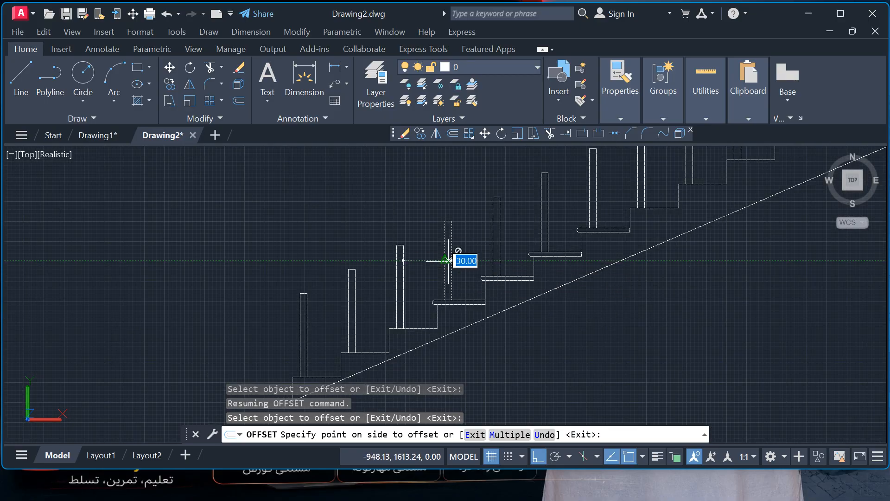
pyautogui.press('Escape')
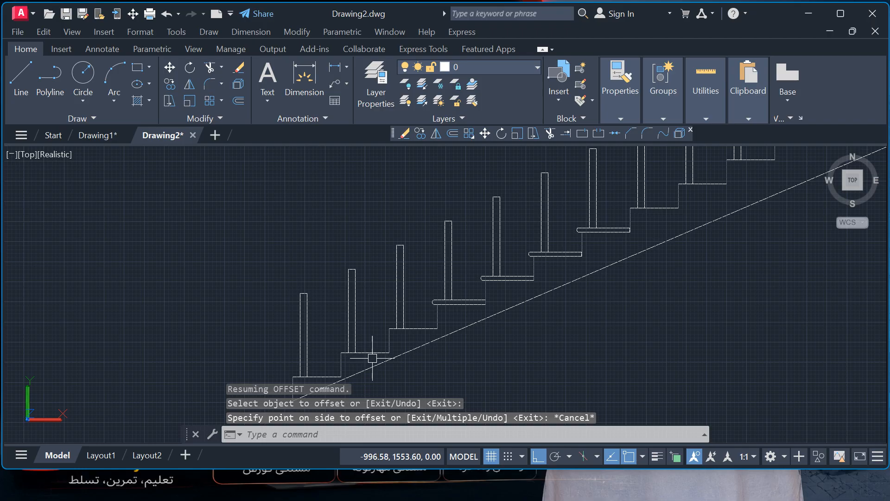
pyautogui.press('Escape')
pyautogui.press('Escape')
pyautogui.press('Escape')
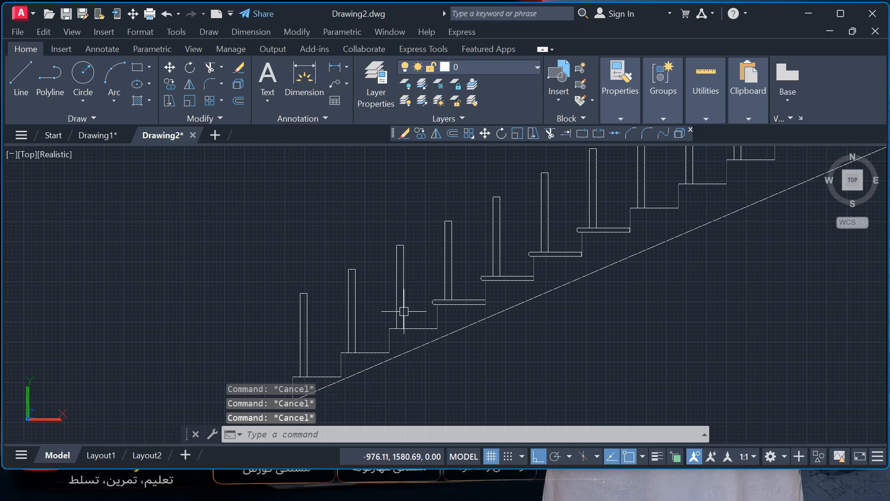
# Draw a rectangle about 85 by 74 in the empty area left of the staircase
pyautogui.scroll(-2, 404, 311)
pyautogui.click(117, 75)
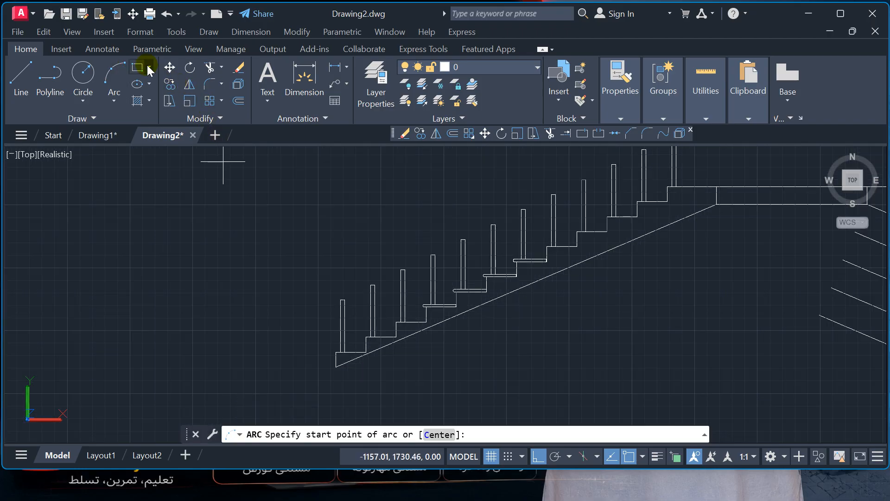
pyautogui.click(138, 67)
pyautogui.click(117, 202)
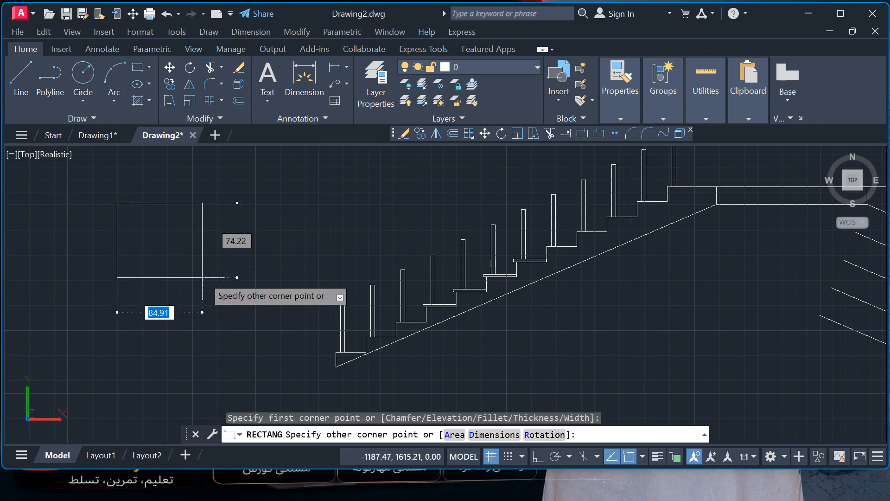
pyautogui.click(205, 274)
# Draw a large three-point arc between the rectangle and the left-hand stair flight
pyautogui.click(117, 74)
pyautogui.click(251, 251)
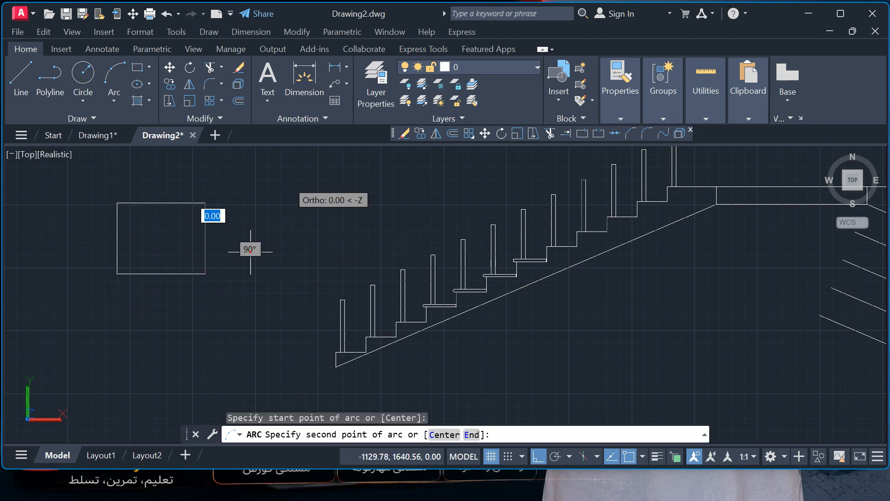
pyautogui.click(251, 161)
pyautogui.click(334, 186)
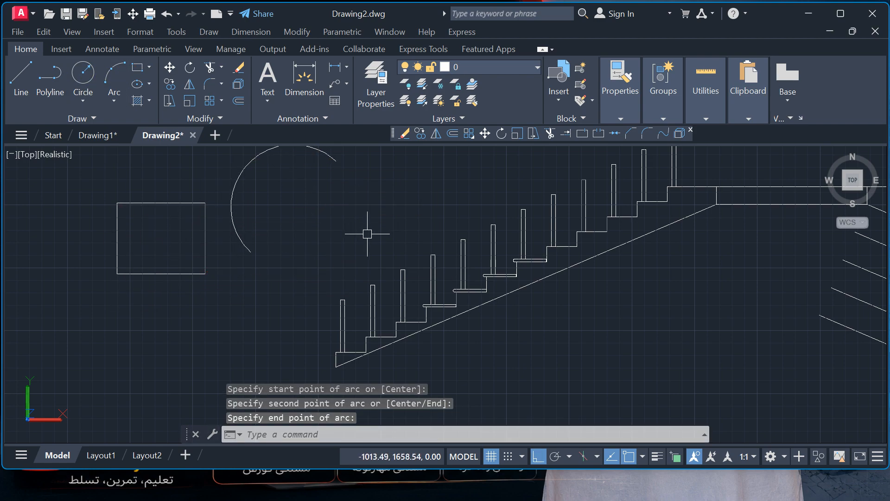
# Turn Ortho off and draw an open zigzag polyline of three segments below the staircase
pyautogui.press('F8')
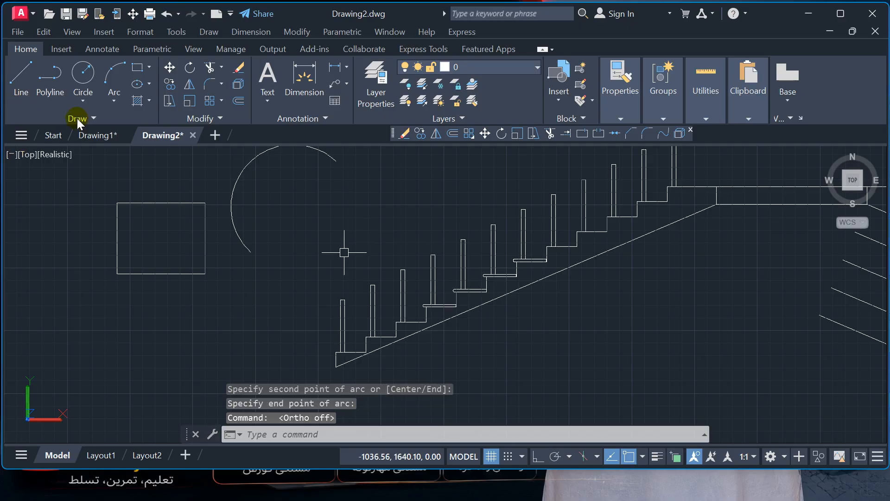
pyautogui.click(50, 78)
pyautogui.scroll(-2, 183, 256)
pyautogui.moveTo(188, 266); pyautogui.dragTo(180, 241, button='middle')
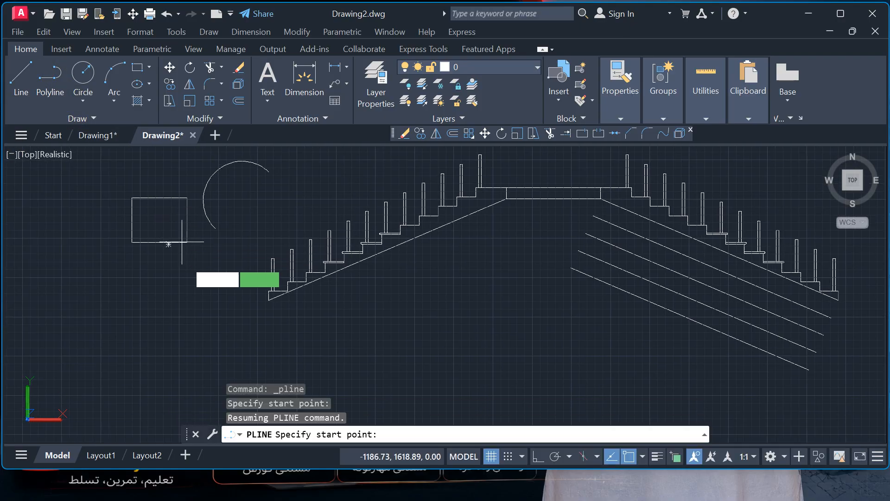
pyautogui.click(378, 318)
pyautogui.click(427, 351)
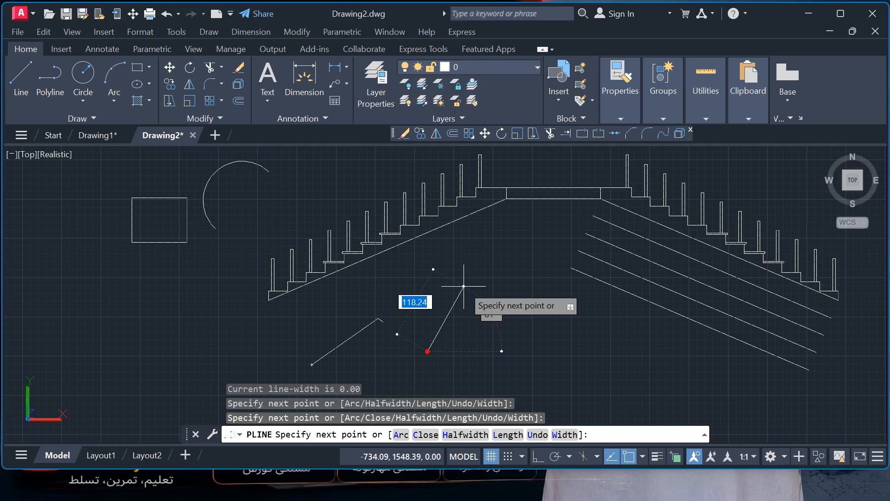
pyautogui.click(479, 309)
pyautogui.press('Escape')
pyautogui.press('Escape')
pyautogui.press('Escape')
pyautogui.press('Escape')
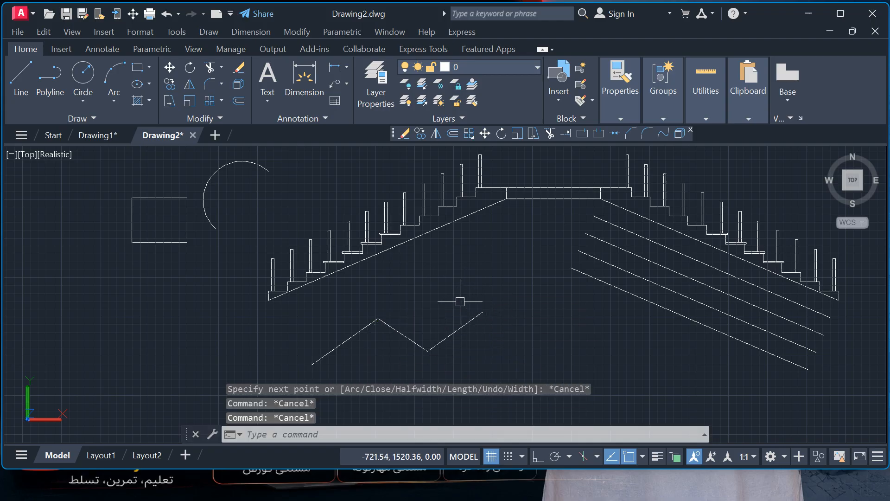
pyautogui.click(89, 118)
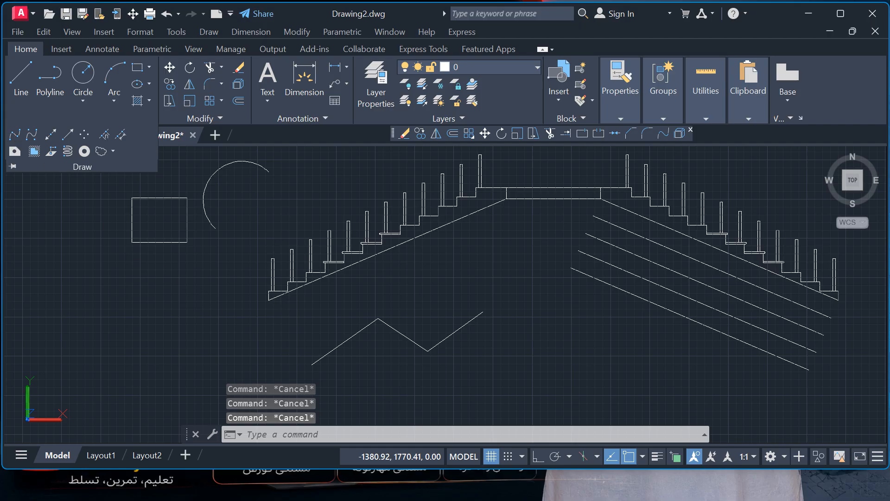
pyautogui.click(15, 134)
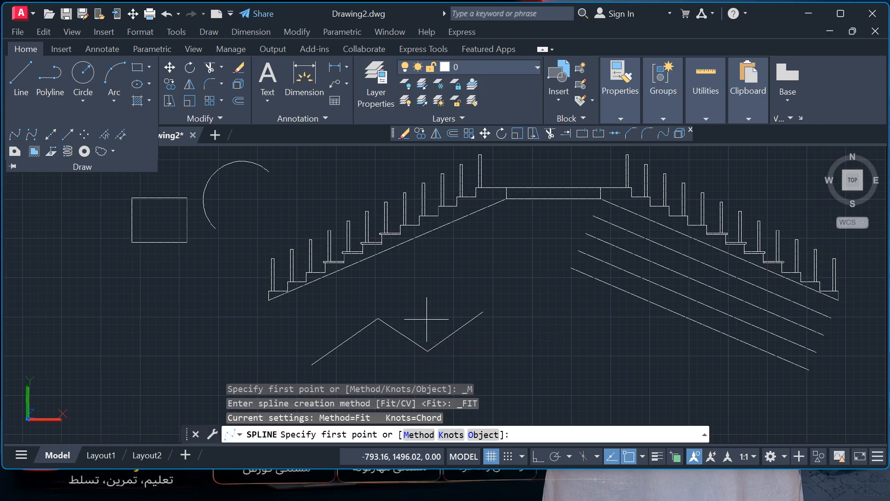
pyautogui.click(558, 343)
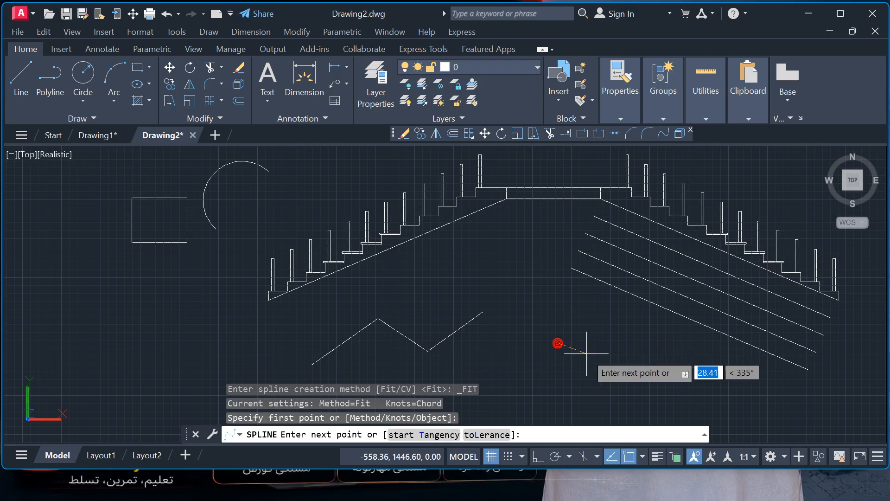
pyautogui.click(630, 371)
pyautogui.click(603, 406)
pyautogui.press('Escape')
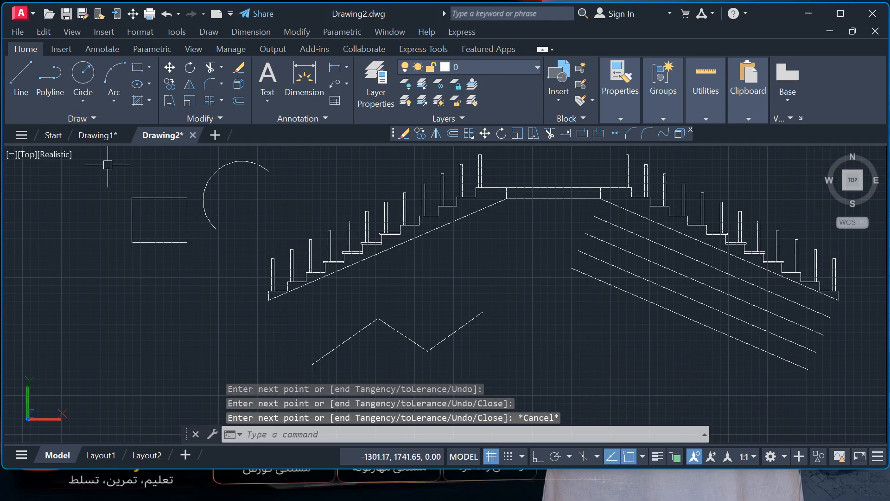
# Draw an open wavy spline through four fit points below the rectangle
pyautogui.write('pl')
pyautogui.press('Escape')
pyautogui.press('Return')
pyautogui.click(76, 366)
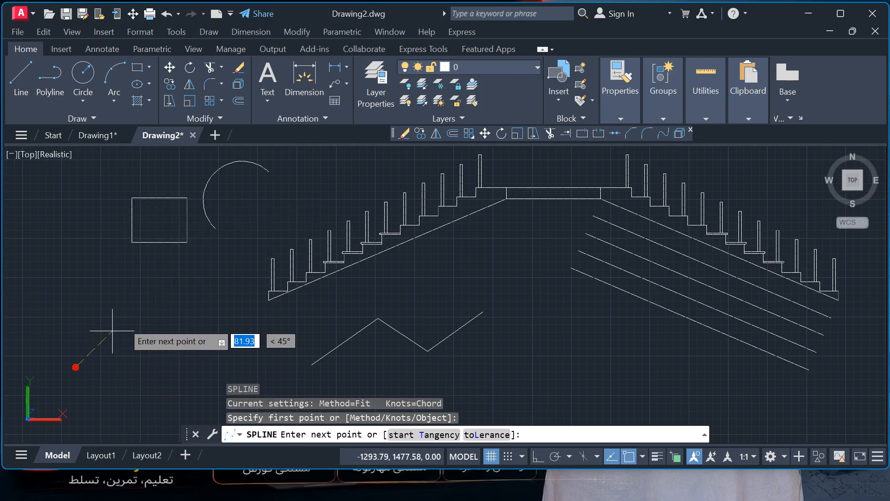
pyautogui.click(164, 356)
pyautogui.click(208, 320)
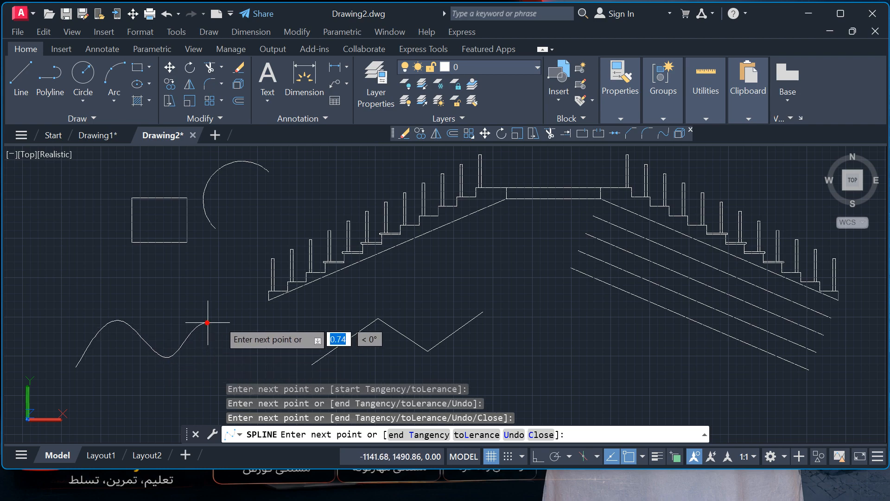
pyautogui.rightClick(220, 320)
pyautogui.click(247, 120)
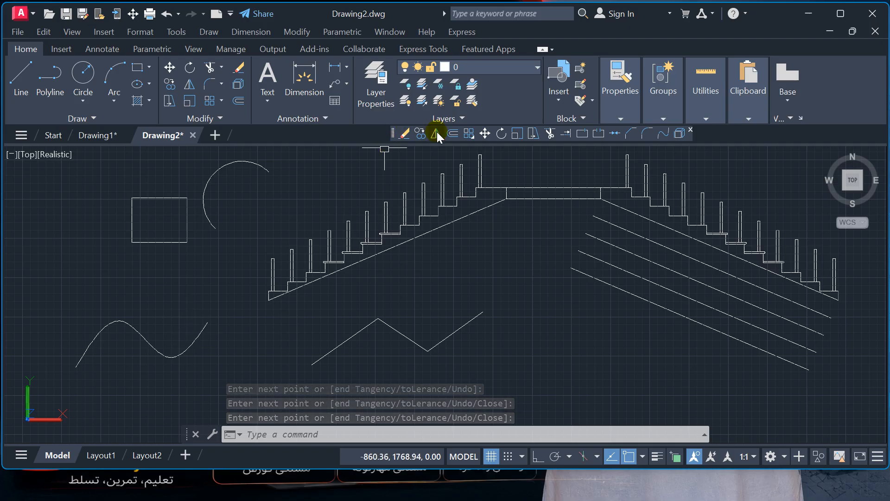
# Offset the open zigzag polyline 15 units to its upper side
pyautogui.click(454, 134)
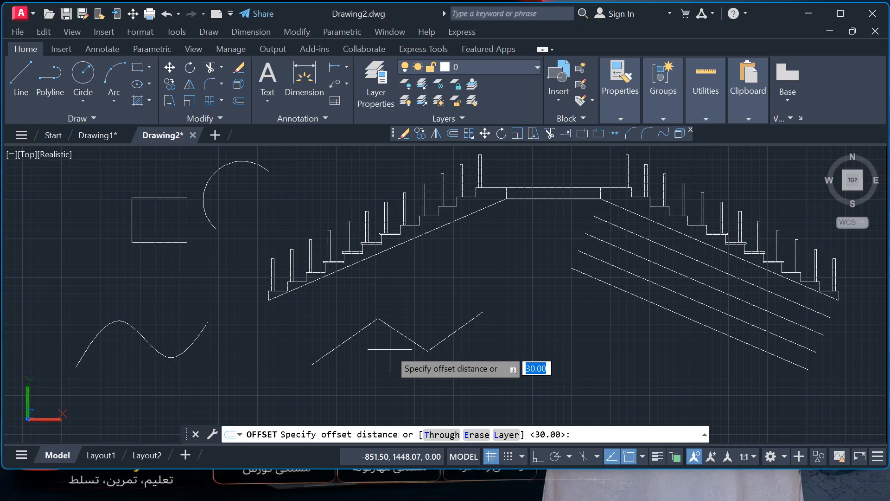
pyautogui.write('15')
pyautogui.press('Return')
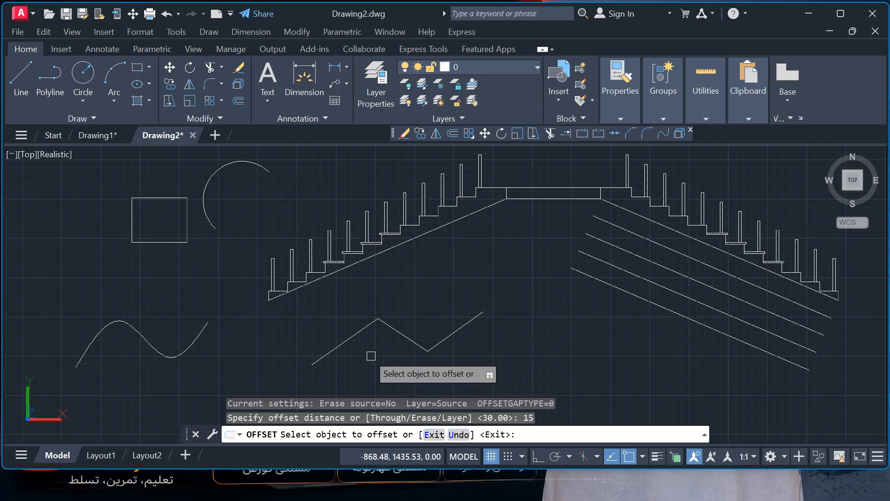
pyautogui.click(410, 340)
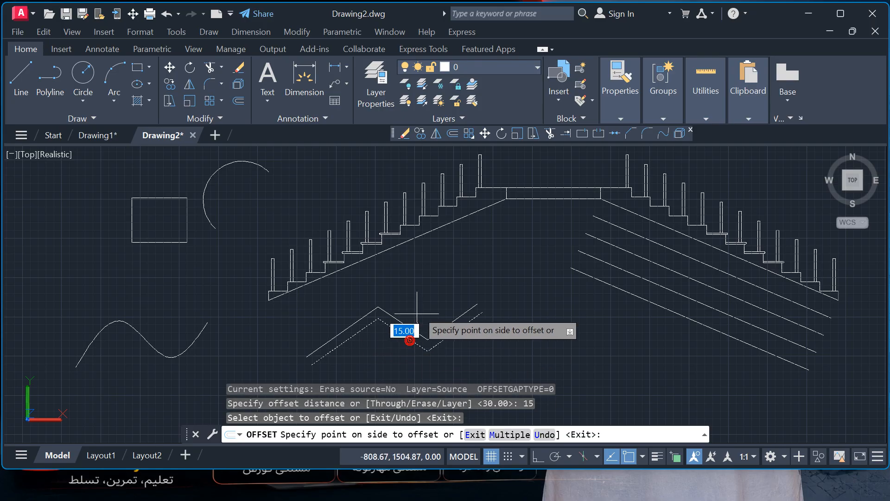
pyautogui.click(403, 329)
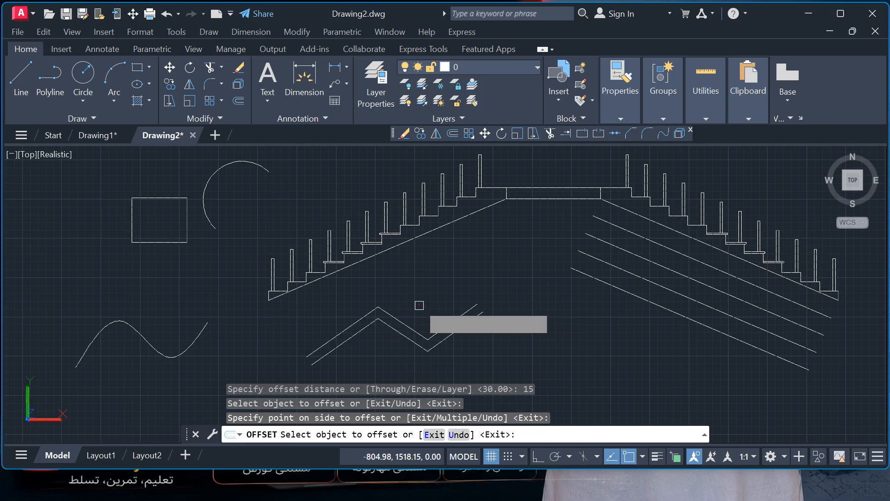
# Offset the wavy spline twice toward its lower side at the same 15-unit spacing, starting the second copy from the first
pyautogui.click(200, 334)
pyautogui.click(199, 355)
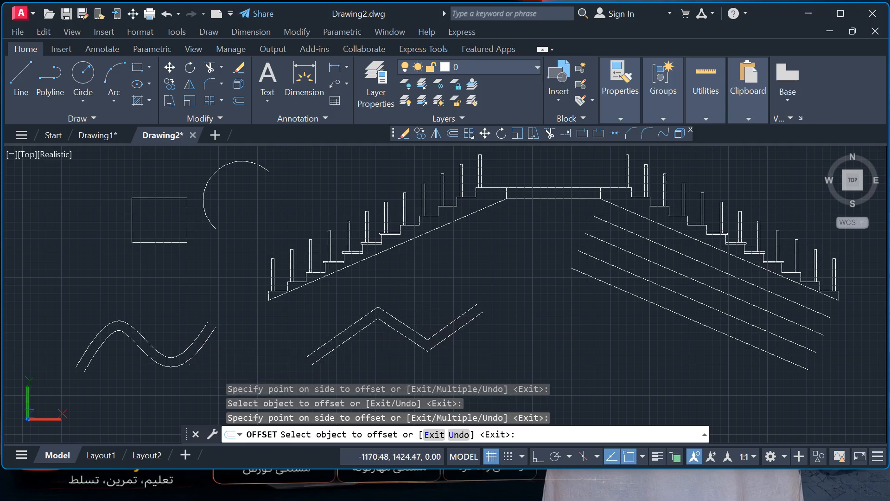
pyautogui.click(183, 365)
pyautogui.click(196, 379)
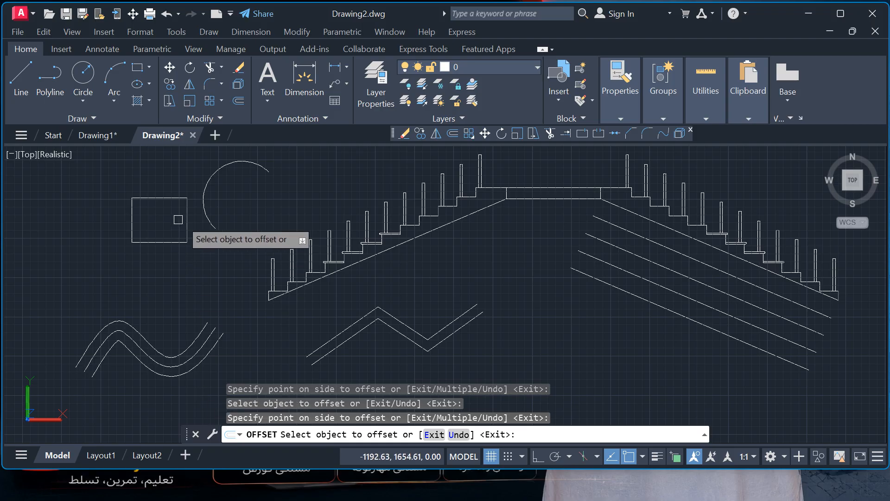
# Offset the rectangle 15 units inward and outward, and offset the inner copy inward once more
pyautogui.click(159, 243)
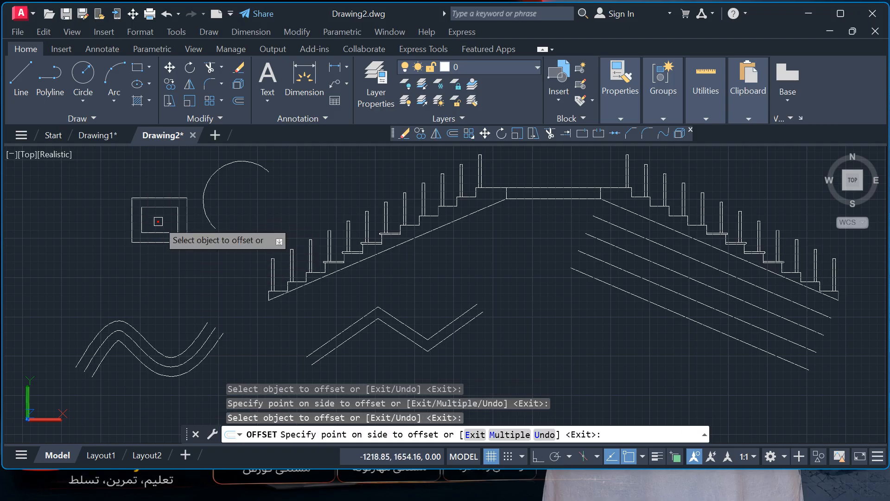
pyautogui.click(158, 220)
pyautogui.click(156, 242)
pyautogui.click(151, 292)
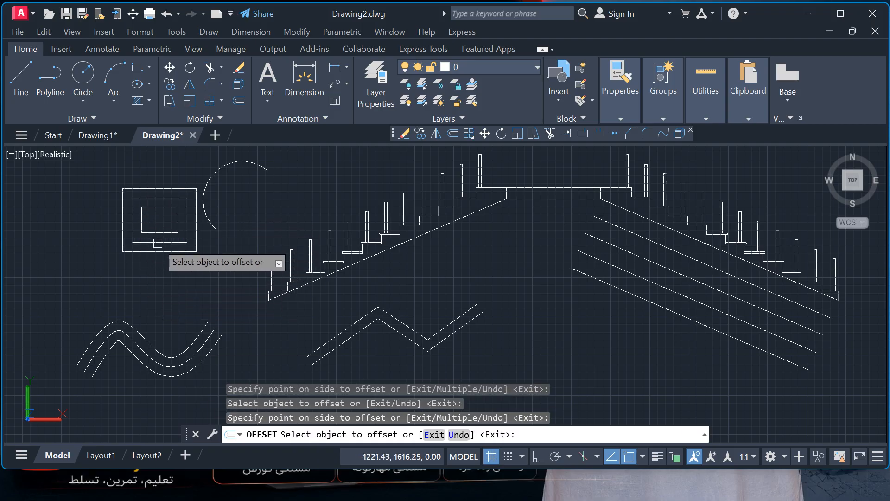
pyautogui.click(160, 220)
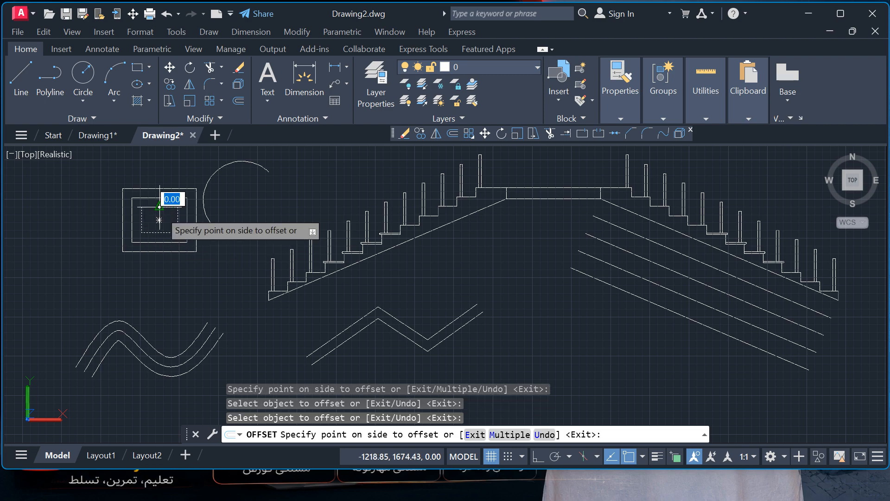
pyautogui.click(160, 222)
# Try to offset the innermost small rectangle another 15 units inward
pyautogui.scroll(6, 160, 226)
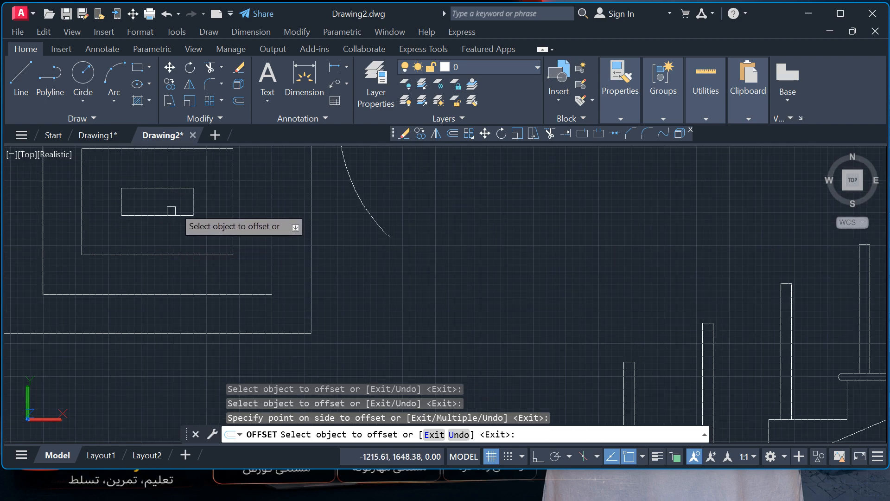
pyautogui.click(169, 209)
pyautogui.click(166, 203)
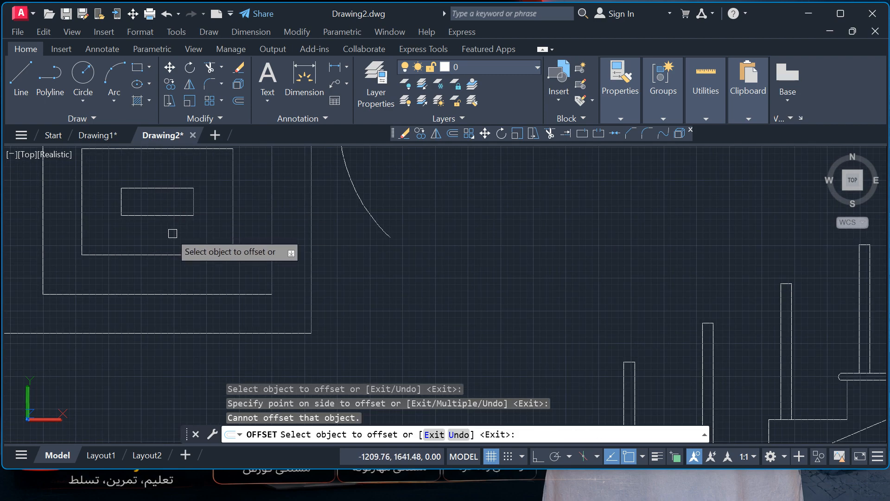
# Offset the large arc inward three times in succession at 15-unit spacing and end the Offset command
pyautogui.scroll(-4, 164, 211)
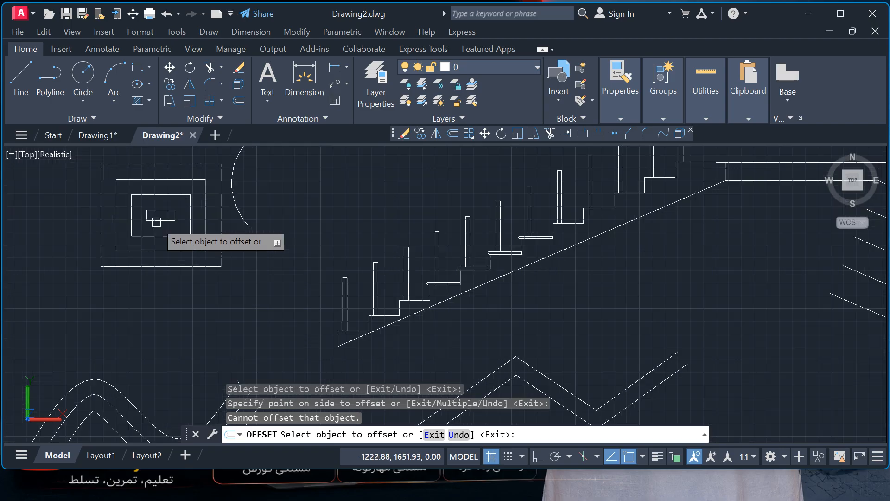
pyautogui.click(232, 164)
pyautogui.click(223, 175)
pyautogui.click(225, 176)
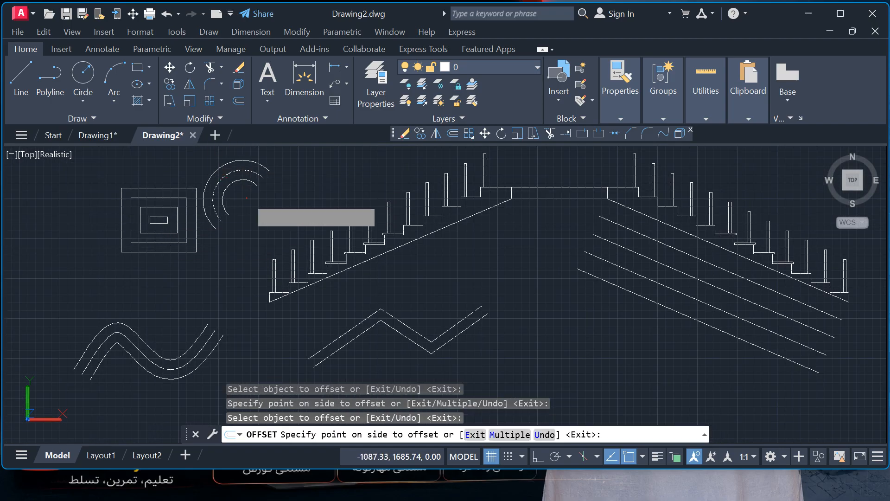
pyautogui.click(236, 183)
pyautogui.click(245, 181)
pyautogui.click(253, 213)
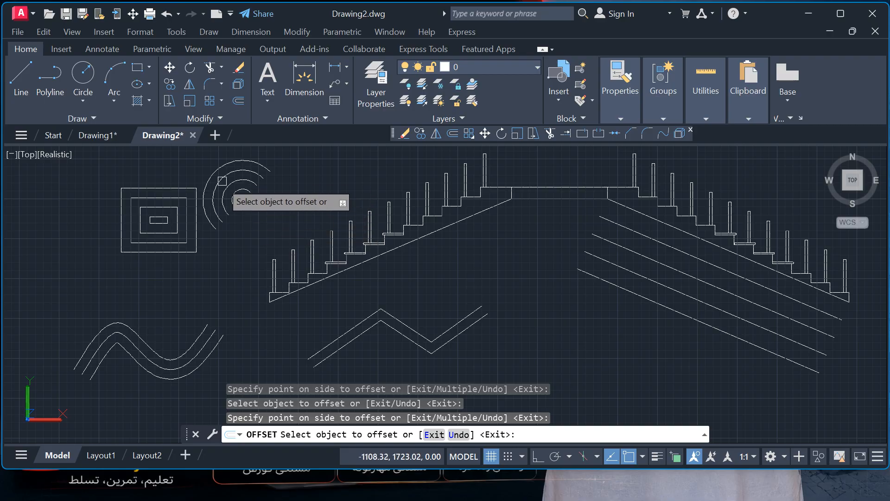
pyautogui.press('Escape')
pyautogui.press('Escape')
pyautogui.press('Escape')
pyautogui.press('Escape')
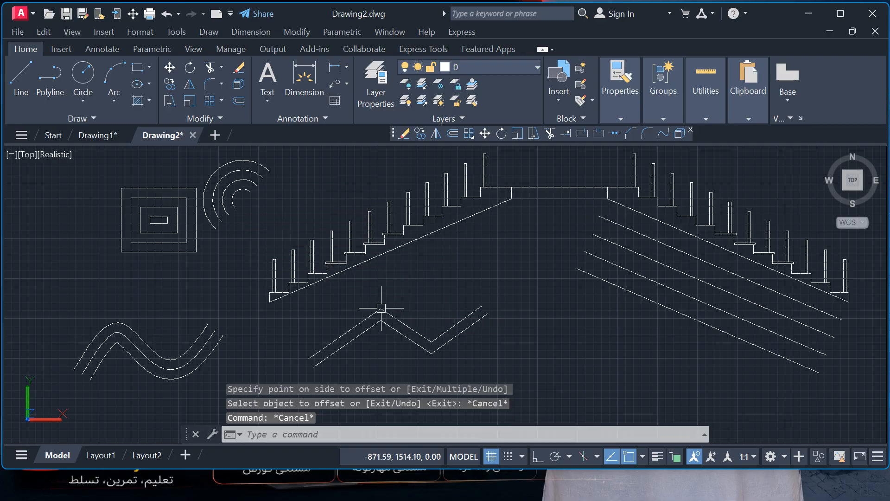
pyautogui.click(436, 134)
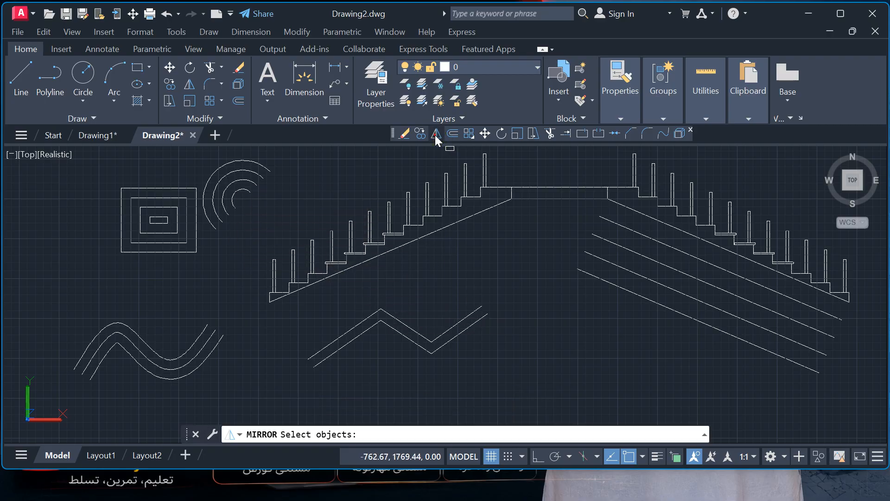
pyautogui.press('Escape')
pyautogui.press('Escape')
pyautogui.click(454, 135)
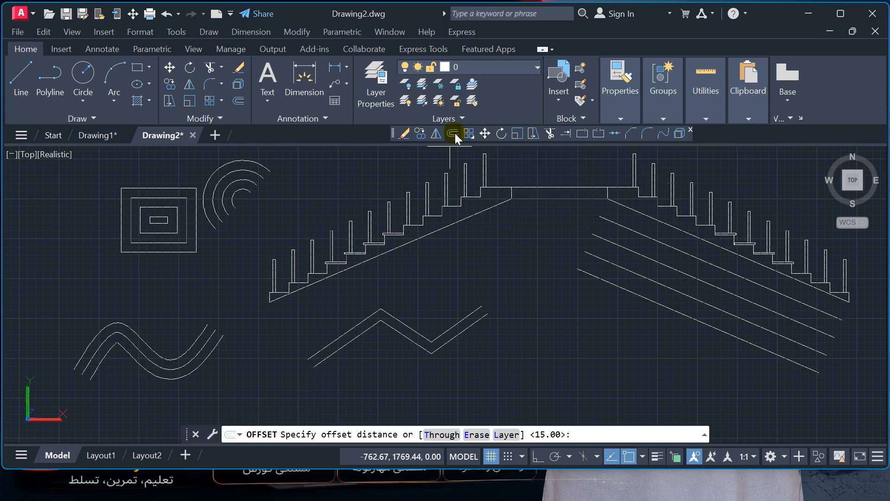
pyautogui.press('Escape')
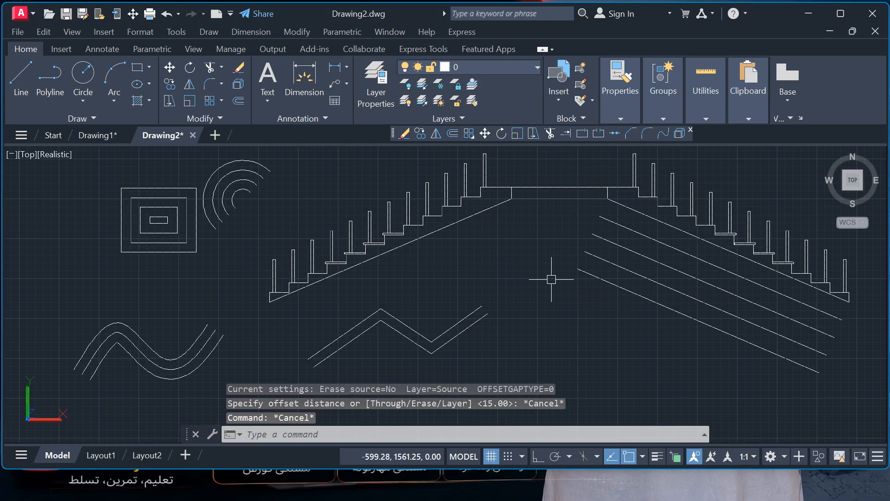
pyautogui.press('Escape')
pyautogui.press('Escape')
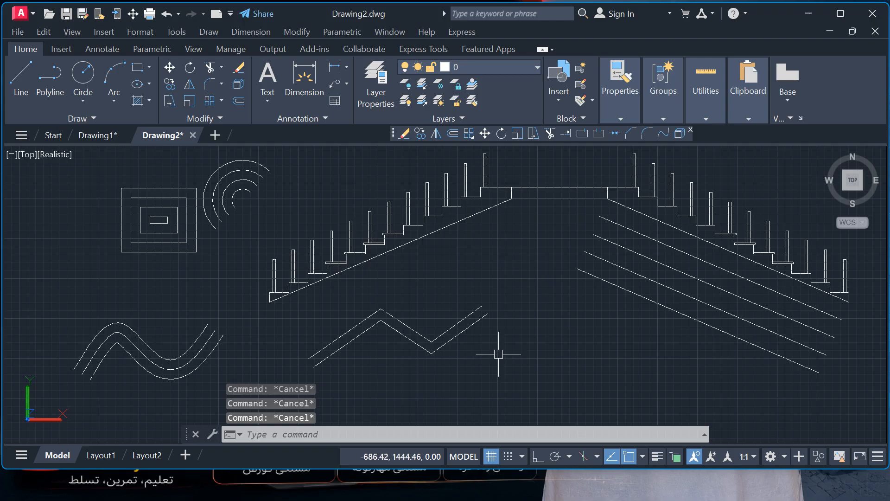
# Set Offset's Erase option to Yes so source objects are removed after offsetting, and leave the command
pyautogui.click(453, 134)
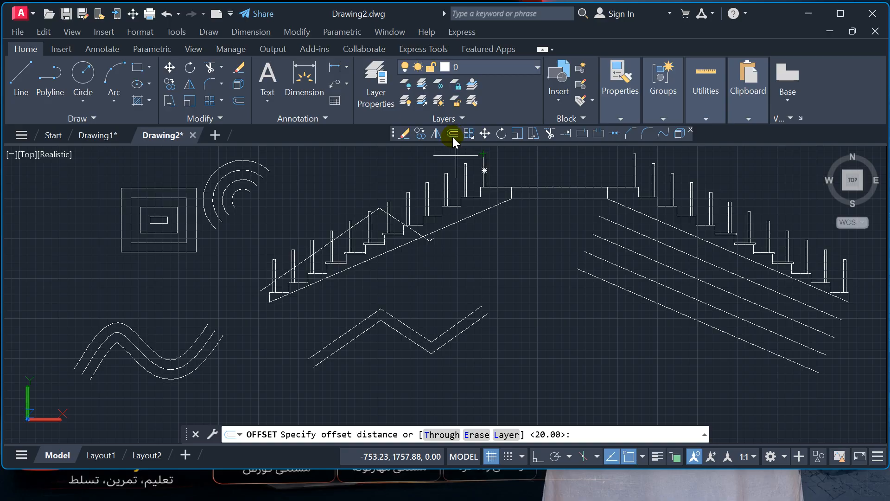
pyautogui.click(475, 434)
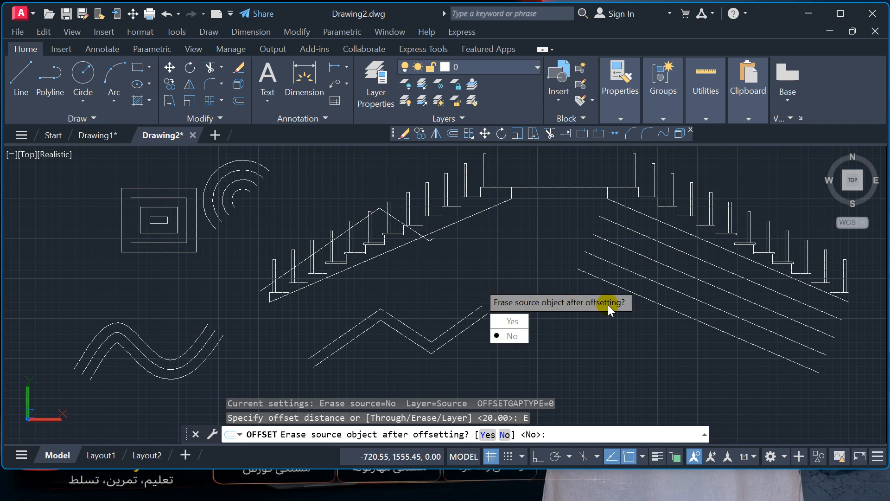
pyautogui.click(500, 323)
pyautogui.write('Y')
pyautogui.press('Return')
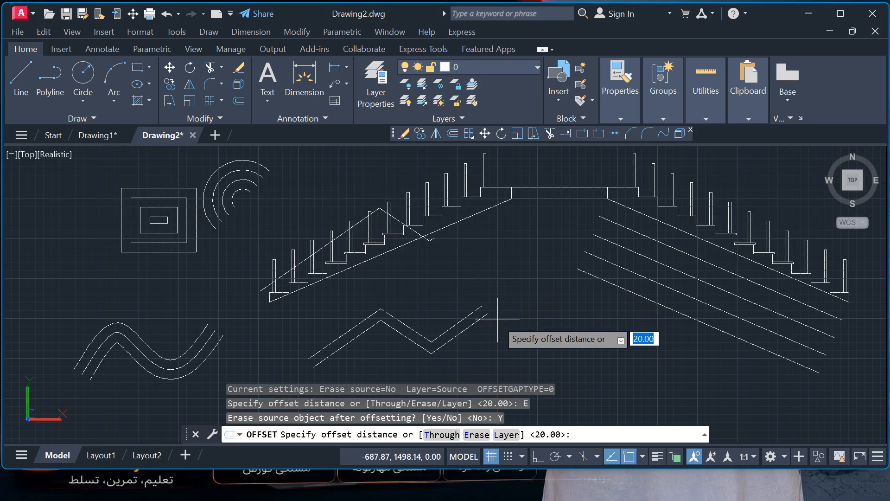
pyautogui.press('Escape')
pyautogui.press('Escape')
pyautogui.press('Escape')
pyautogui.press('Escape')
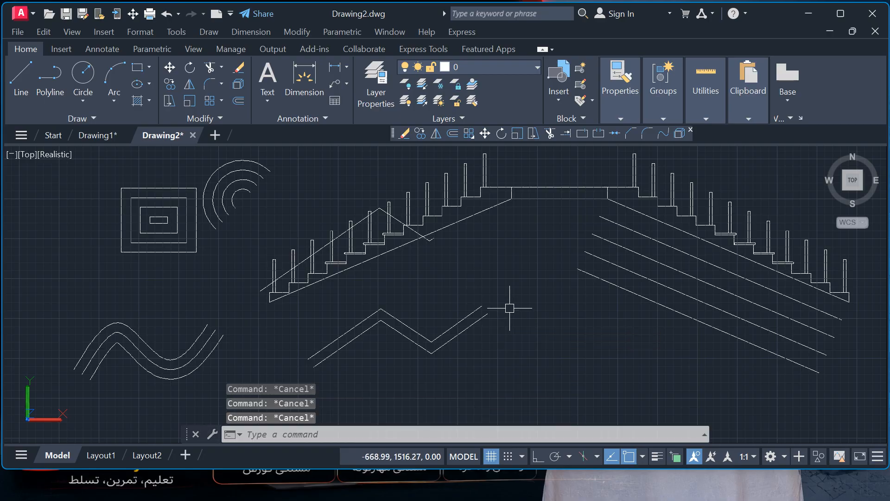
# Set the offset distance to 40 and exit the Offset command without picking an object
pyautogui.moveTo(509, 308); pyautogui.dragTo(425, 301, button='middle')
pyautogui.scroll(-2, 447, 303)
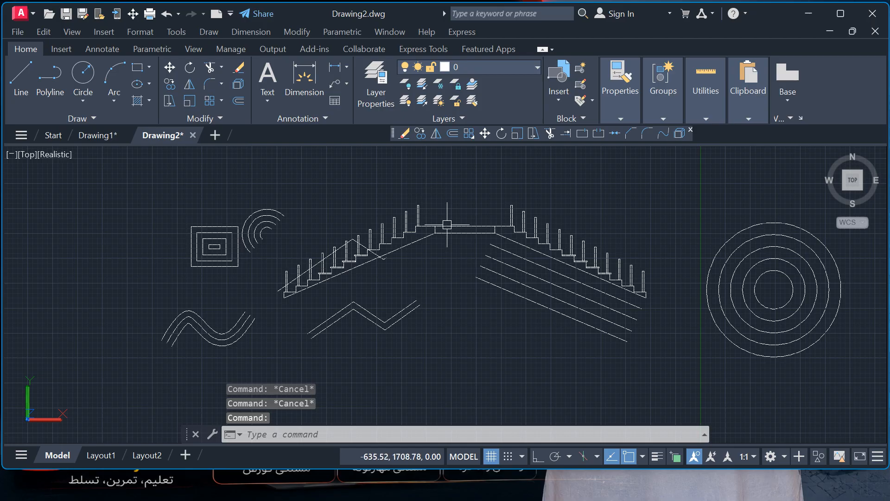
pyautogui.moveTo(446, 219); pyautogui.dragTo(414, 188, button='middle')
pyautogui.click(456, 135)
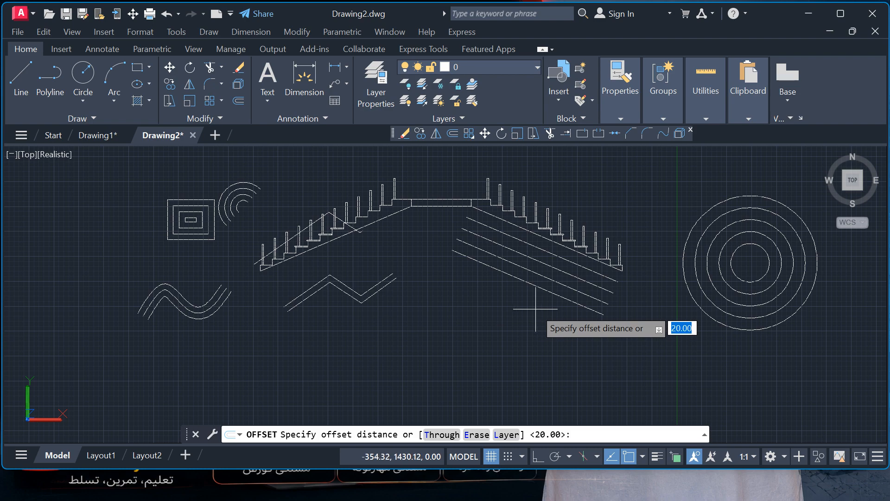
pyautogui.write('4')
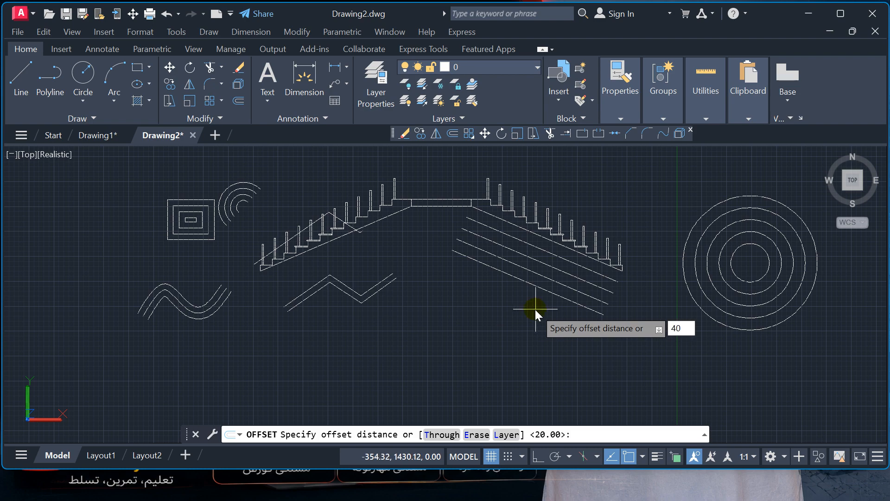
pyautogui.write('0')
pyautogui.press('Return')
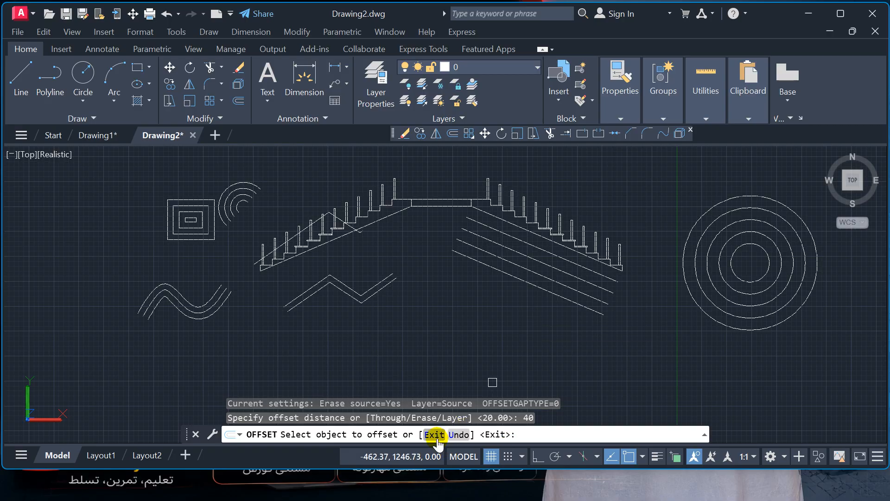
pyautogui.write('e')
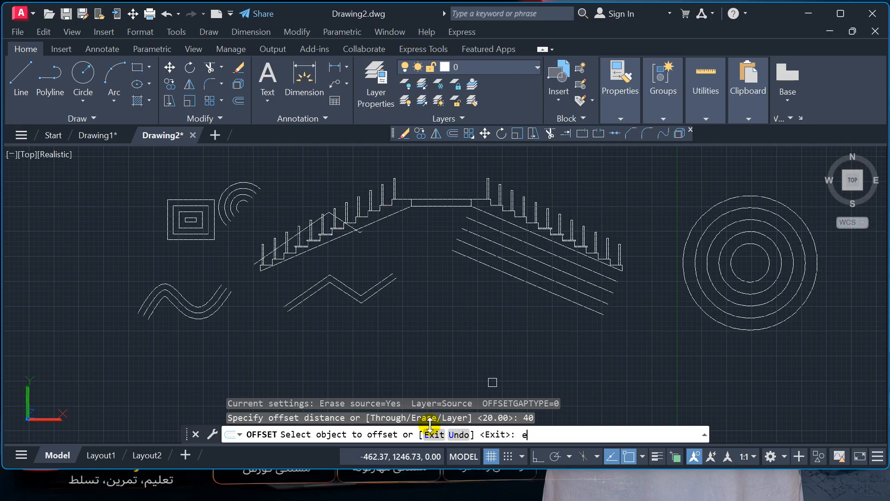
pyautogui.press('Return')
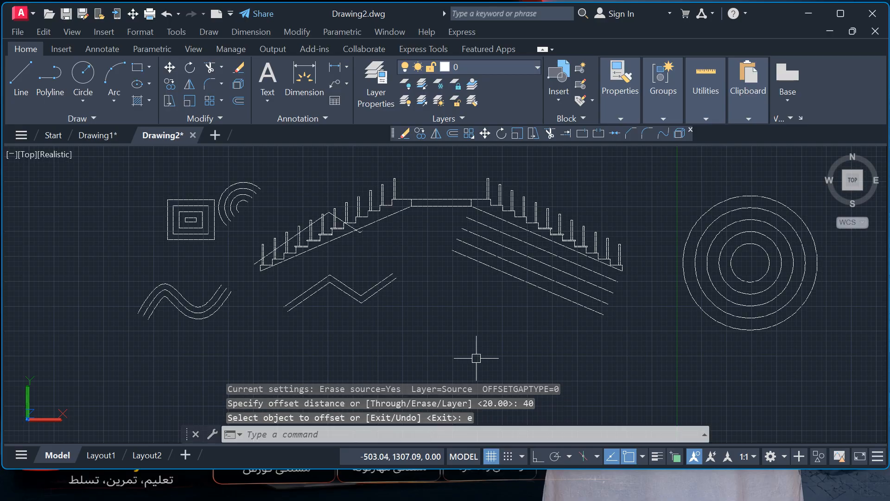
pyautogui.press('Escape')
pyautogui.press('Escape')
pyautogui.press('Escape')
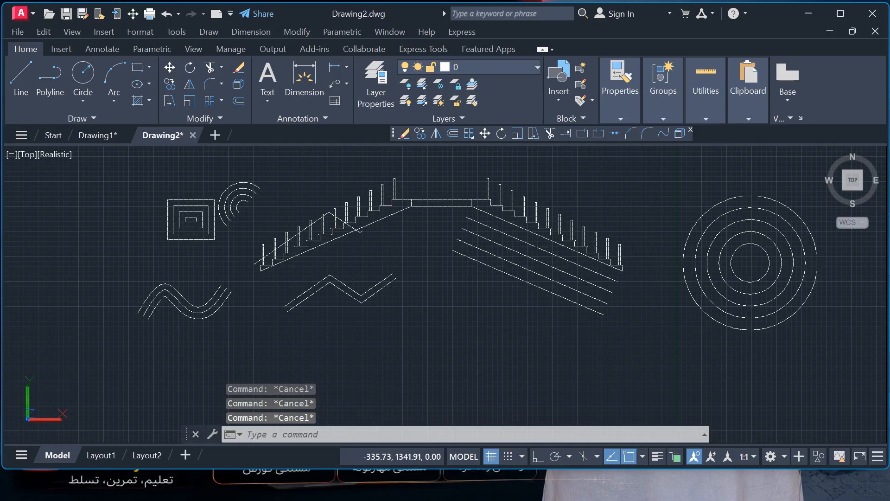
# Offset the lowest slanted parallel line 40 units downward with its source erased, and undo that offset within the command
pyautogui.click(455, 134)
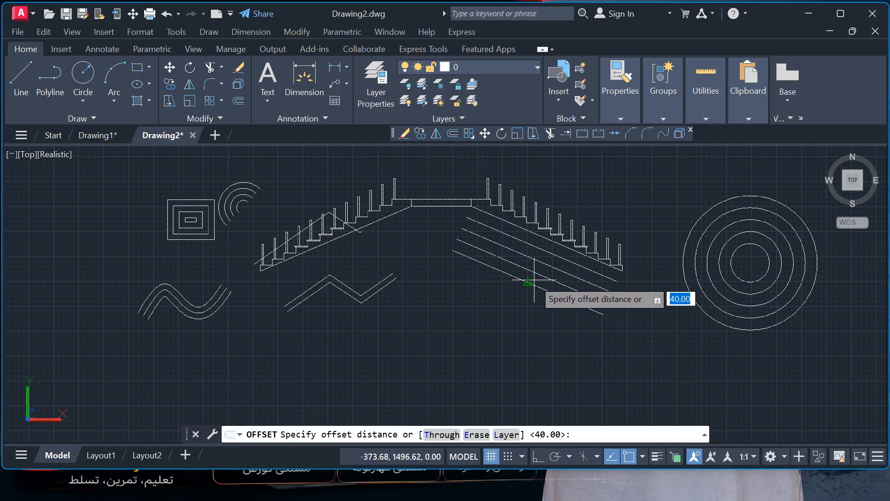
pyautogui.press('Return')
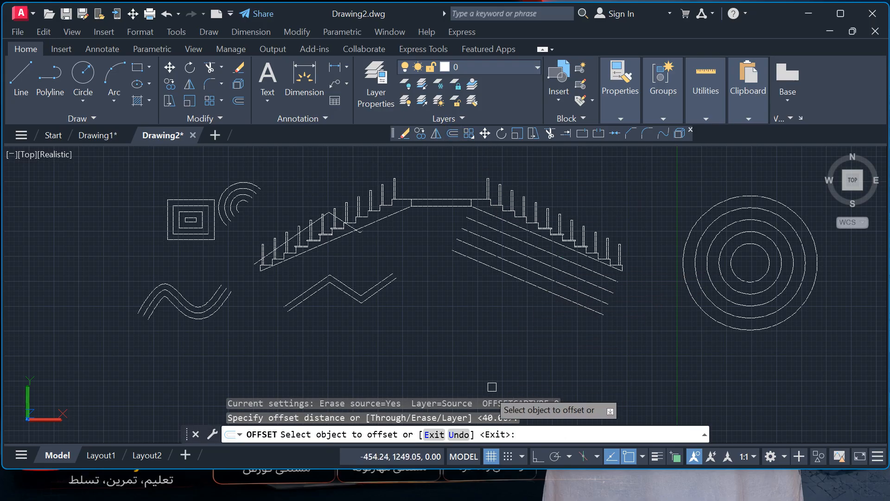
pyautogui.click(525, 281)
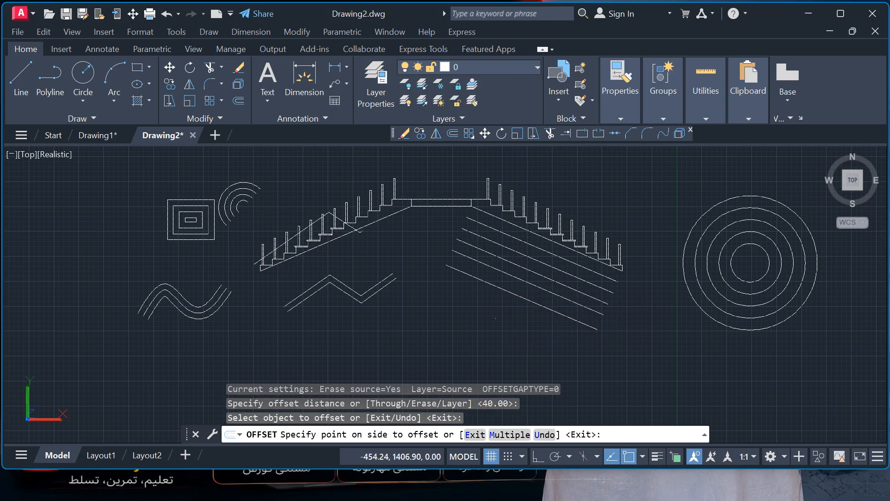
pyautogui.click(496, 318)
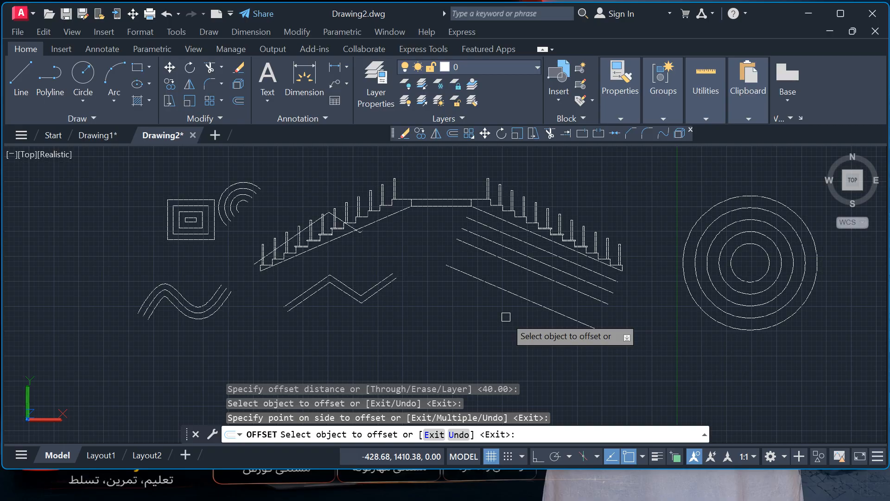
pyautogui.click(459, 434)
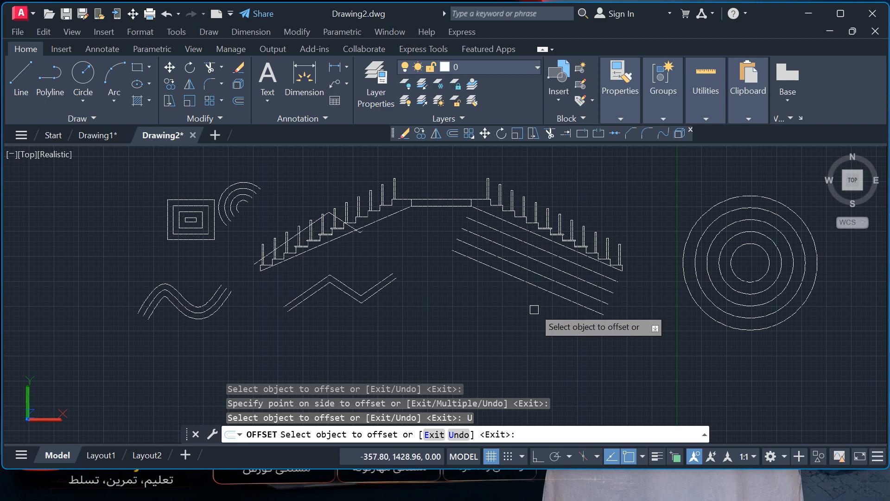
# Offset the lowest slanted parallel line 30 units downward with its source erased, and end the Offset command
pyautogui.click(541, 288)
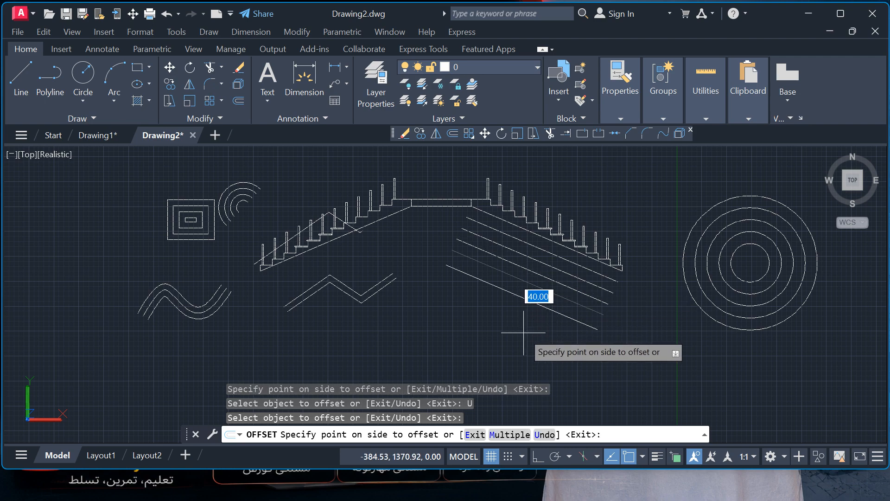
pyautogui.write('30')
pyautogui.press('Return')
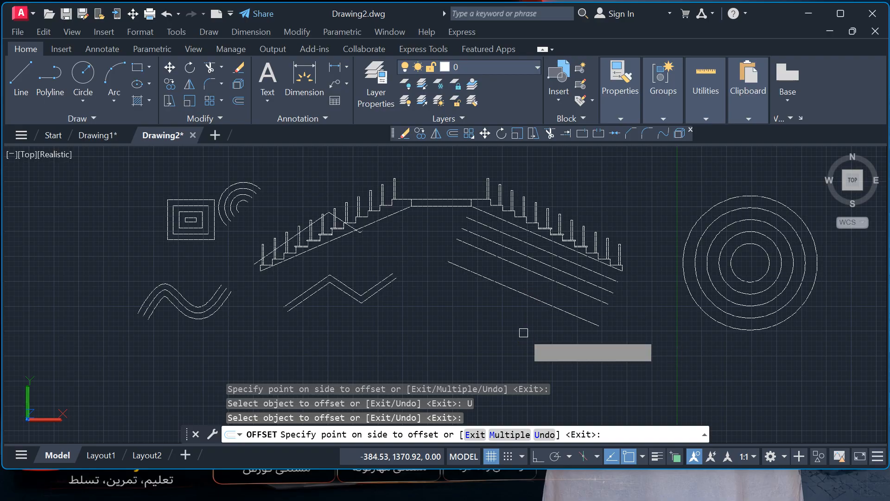
pyautogui.press('Escape')
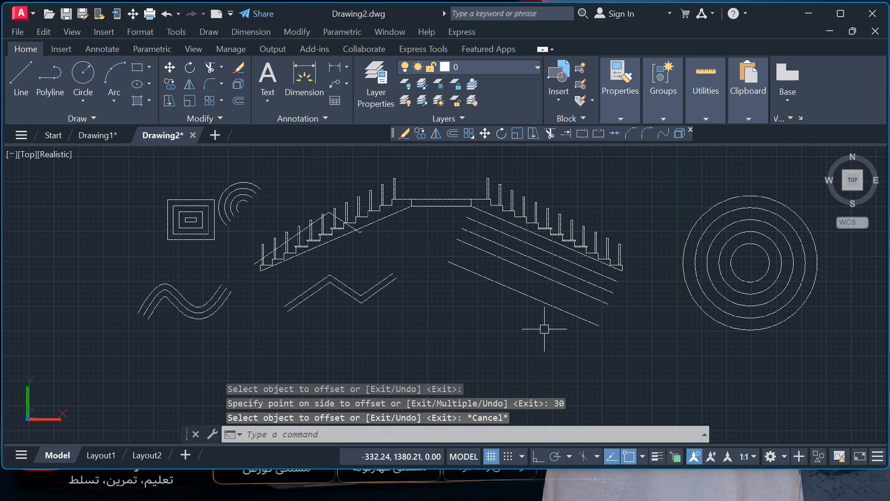
pyautogui.press('Escape')
pyautogui.press('Escape')
pyautogui.press('Escape')
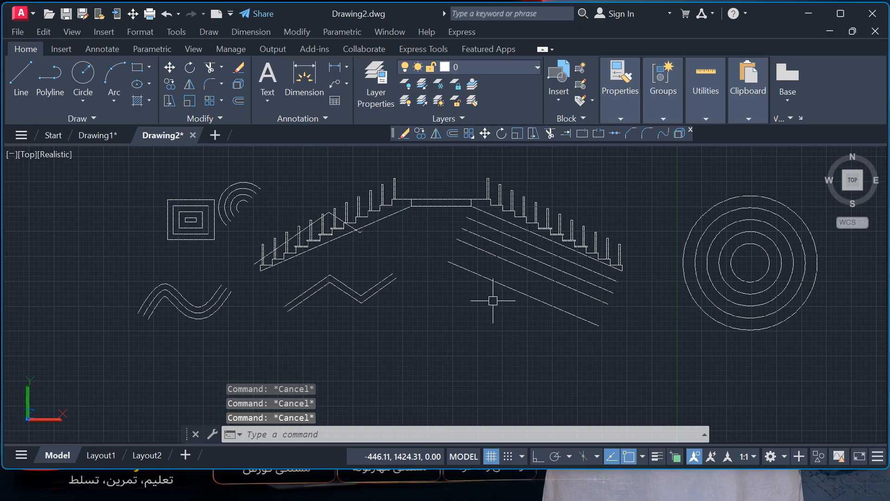
# Start an Offset of the lowest slanted parallel line at a distance of 50 with the Multiple option
pyautogui.click(453, 134)
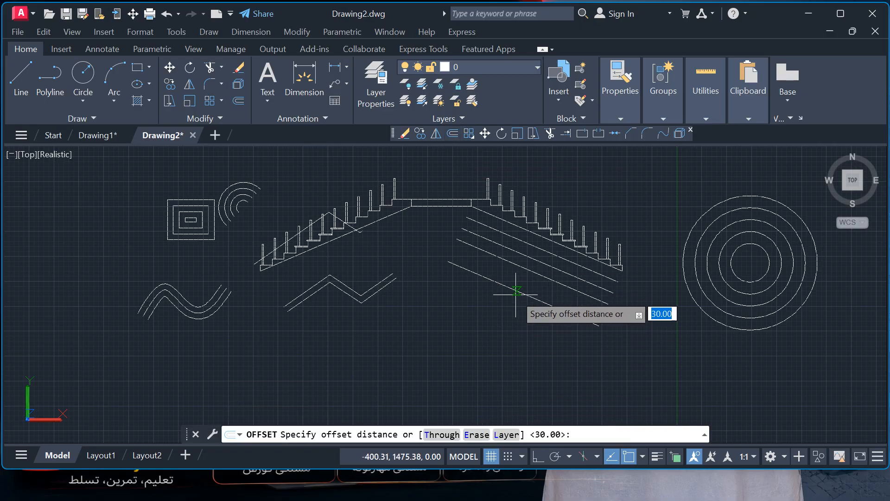
pyautogui.write('50')
pyautogui.press('Return')
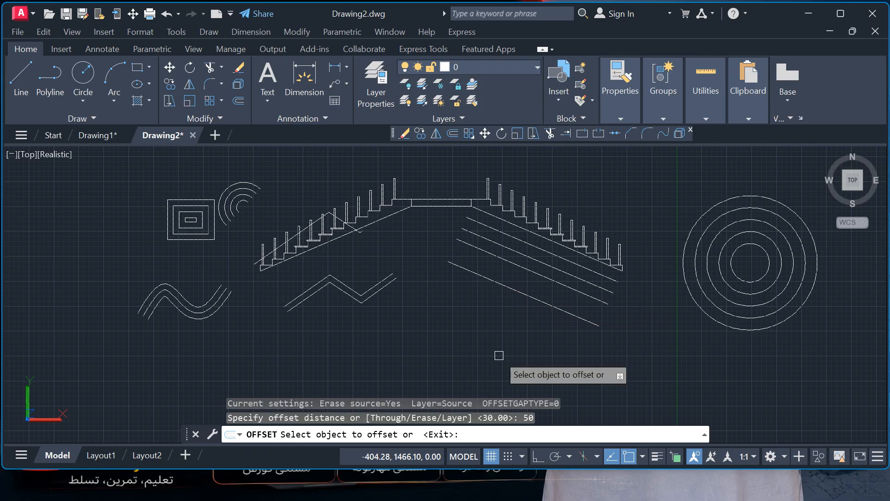
pyautogui.click(529, 297)
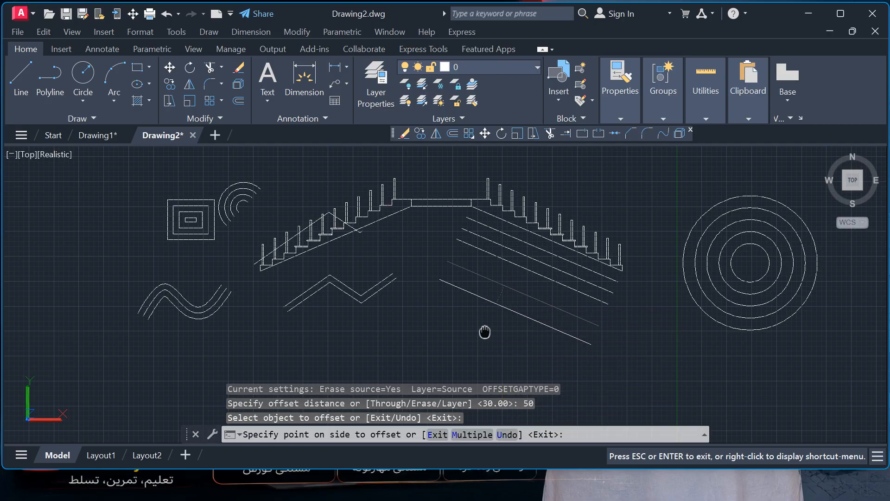
pyautogui.moveTo(480, 333); pyautogui.dragTo(547, 209, button='middle')
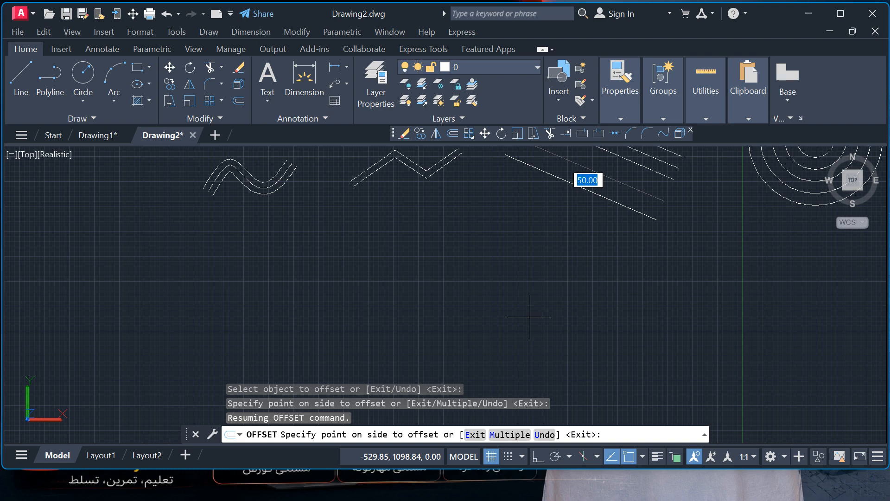
pyautogui.click(514, 435)
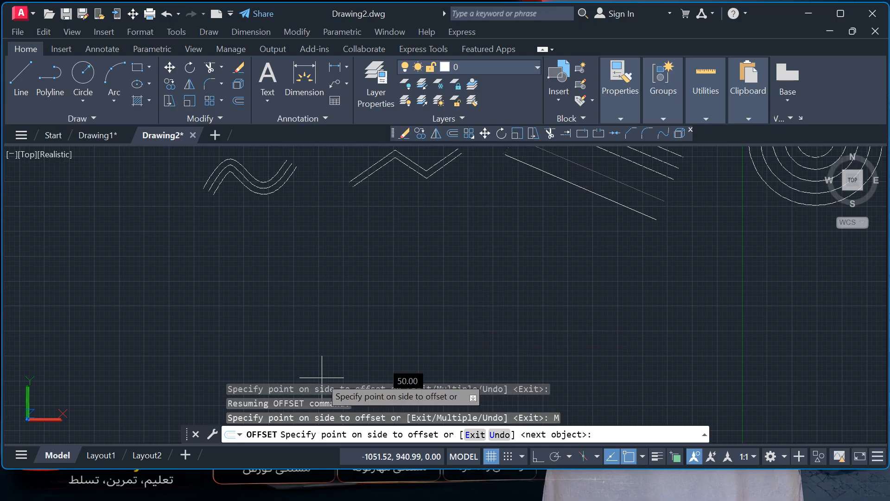
# Place a long series of parallel copies of the slanted line downward at 50-unit spacing, and end the Offset command
pyautogui.click(288, 354)
pyautogui.click(276, 360)
pyautogui.click(263, 365)
pyautogui.click(262, 365)
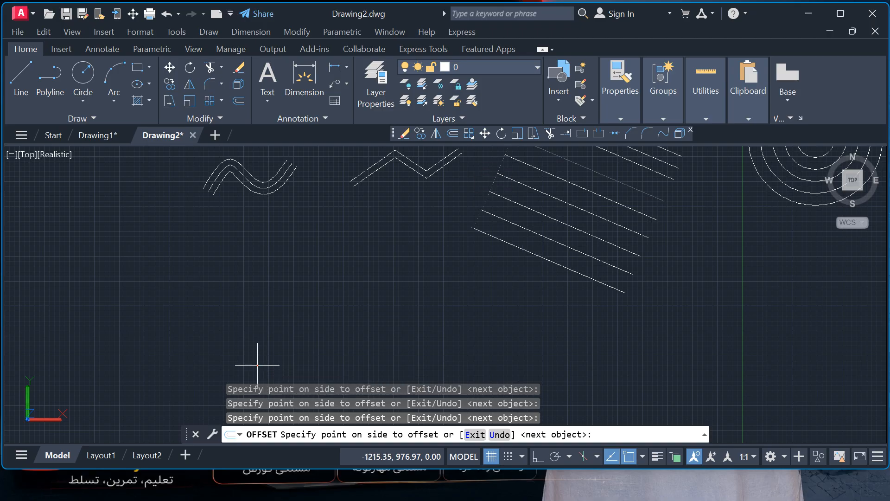
pyautogui.click(260, 365)
pyautogui.click(258, 365)
pyautogui.click(259, 365)
pyautogui.click(258, 365)
pyautogui.scroll(-3, 369, 309)
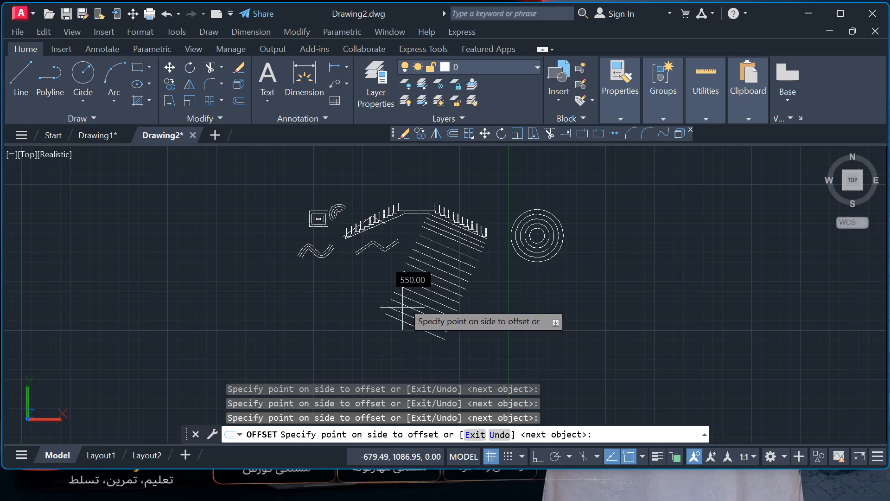
pyautogui.click(359, 375)
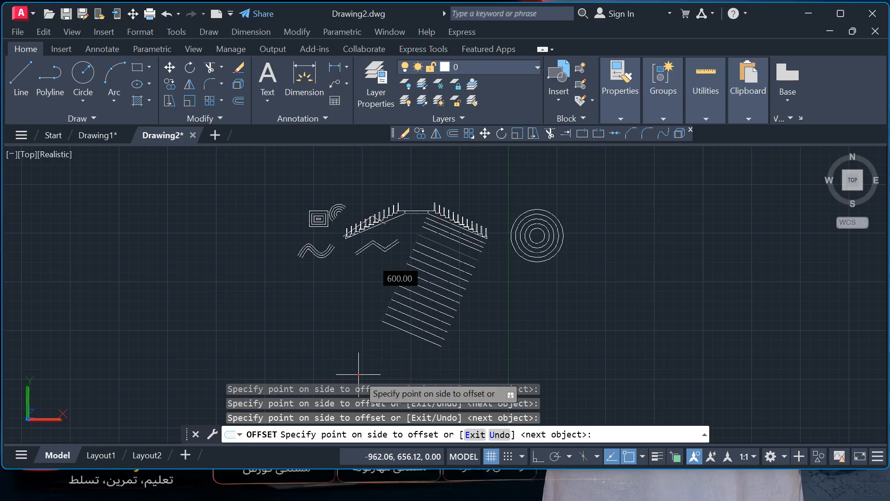
pyautogui.click(359, 374)
pyautogui.click(359, 375)
pyautogui.click(359, 374)
pyautogui.click(359, 375)
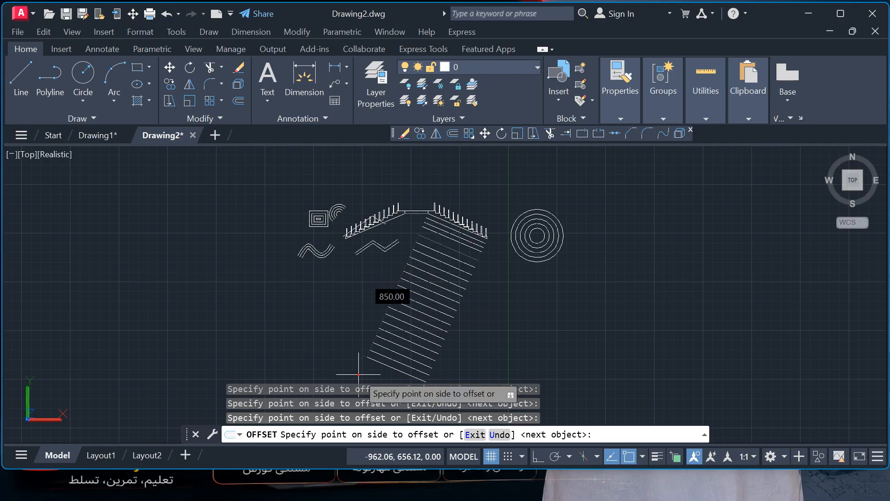
pyautogui.scroll(5, 387, 369)
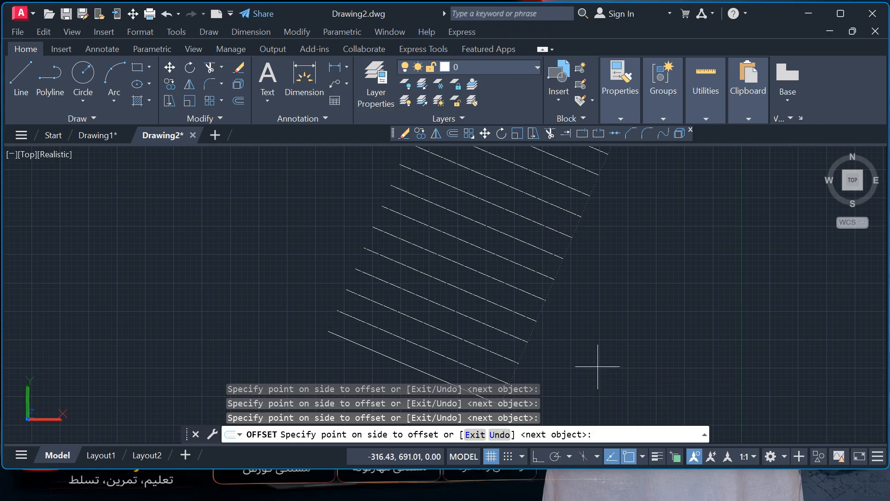
pyautogui.press('Escape')
pyautogui.press('Escape')
pyautogui.press('Escape')
pyautogui.press('Escape')
pyautogui.scroll(-3, 595, 367)
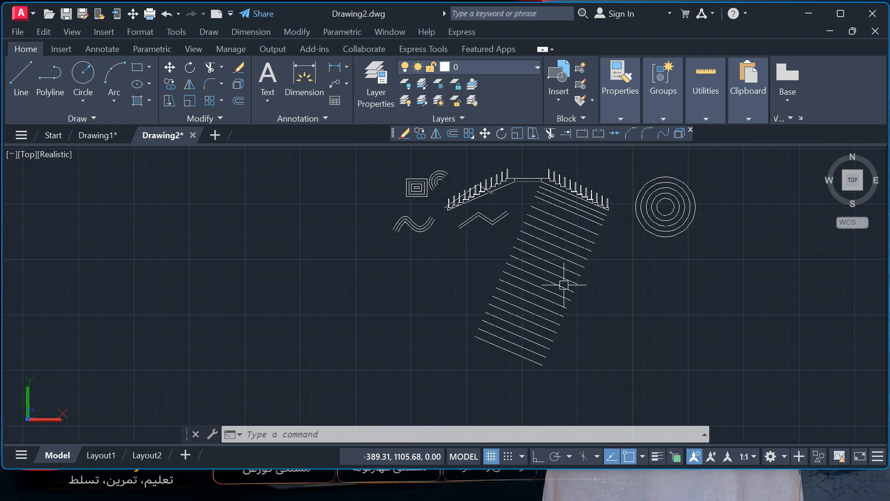
pyautogui.scroll(3, 564, 285)
pyautogui.scroll(-2, 562, 253)
pyautogui.moveTo(559, 258); pyautogui.dragTo(551, 304, button='middle')
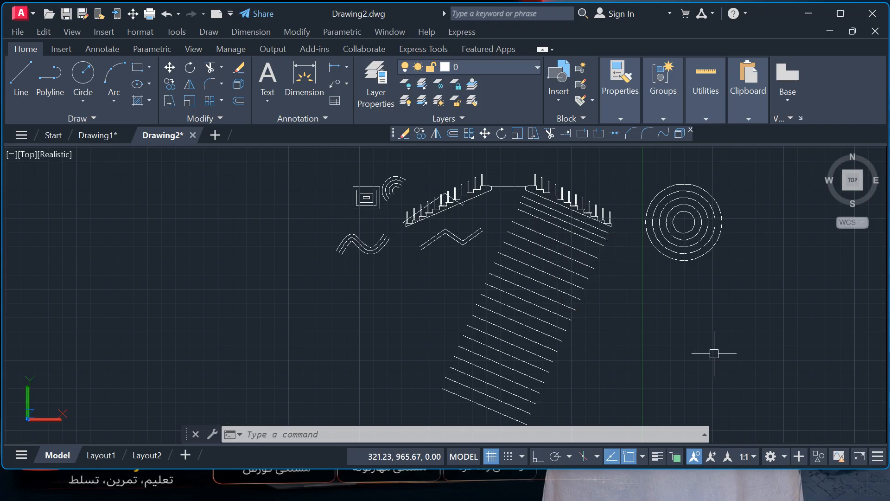
pyautogui.moveTo(616, 288); pyautogui.dragTo(544, 316, button='middle')
pyautogui.press('Escape')
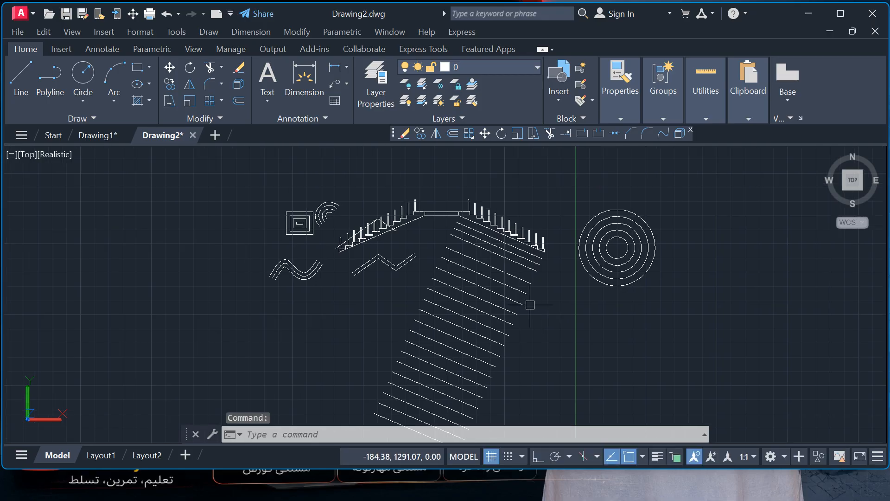
# Minimize the drawing application window to show the desktop
pyautogui.click(811, 15)
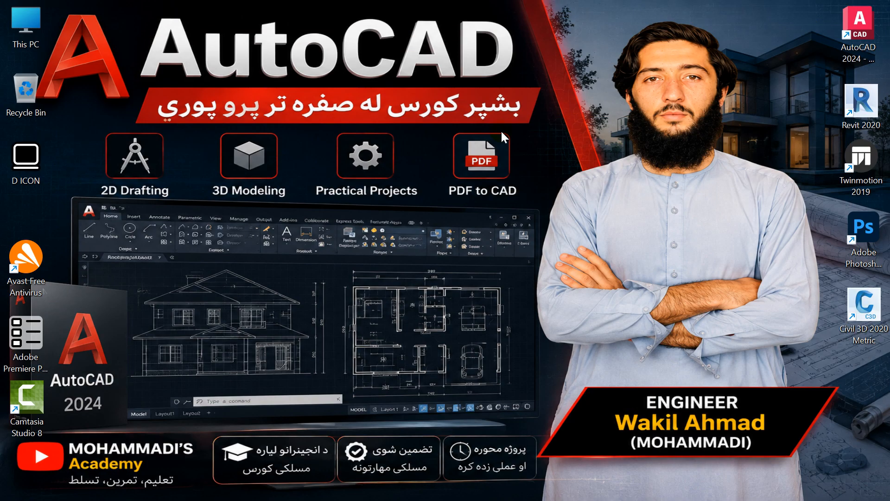